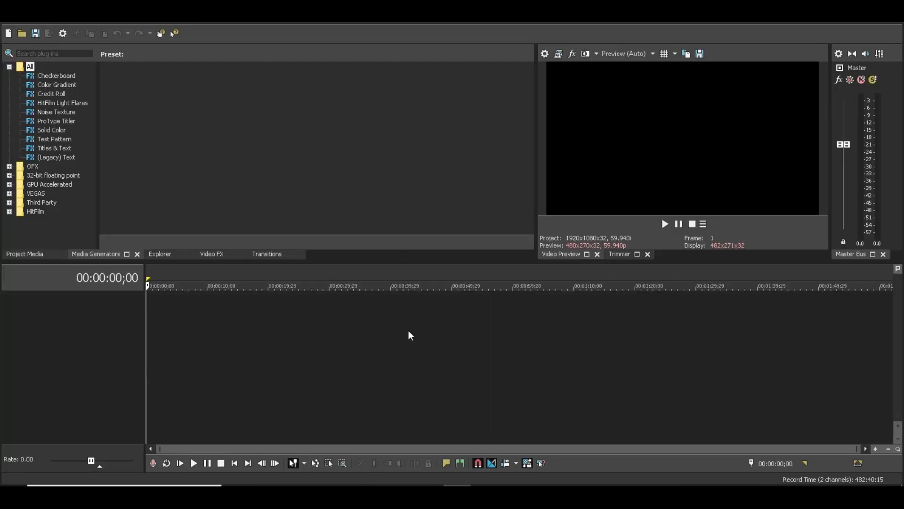
Open the ROY KNOX - Blue Eyed Demon MP3 from the OUTRO TEMPLATE folder on the desktop
key("alt+f")
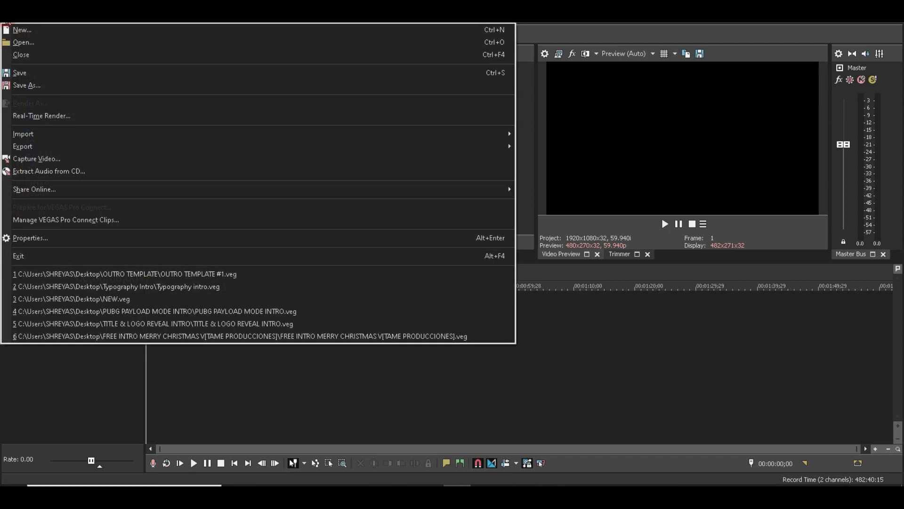
left_click(33, 43)
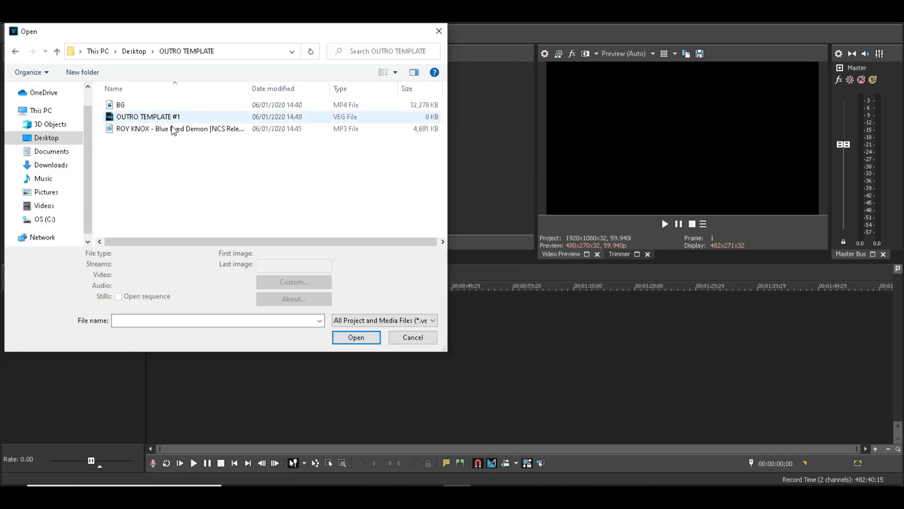
double_click(194, 127)
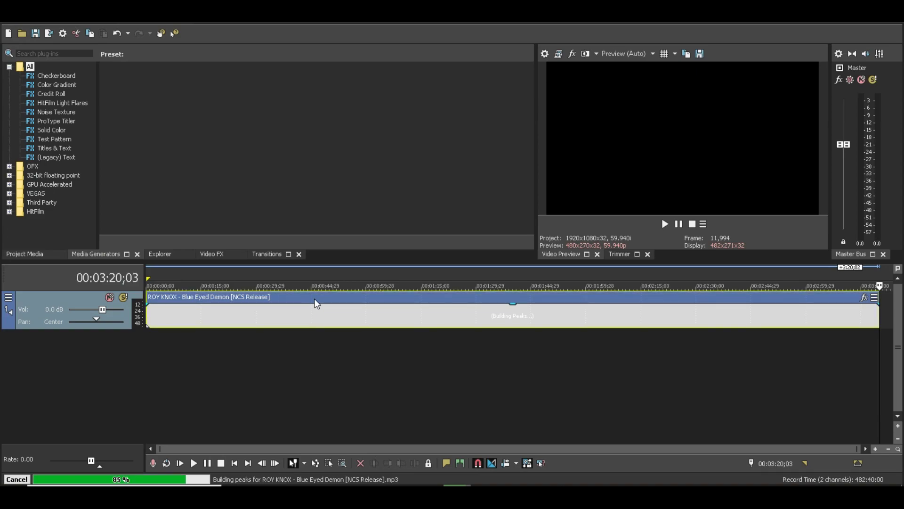
Audition the final part of the song around 00:03:04 to find a cut point
left_click(824, 319)
left_click(664, 223)
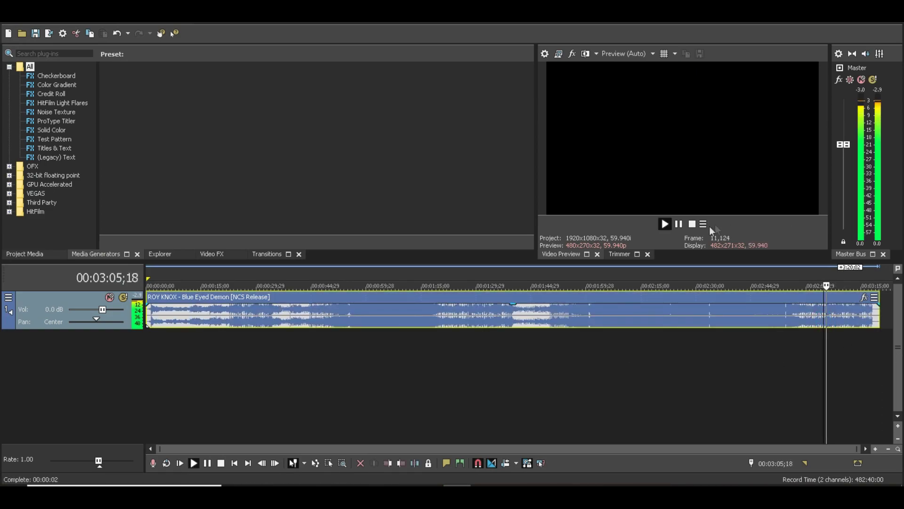
left_click(824, 274)
key("space")
key("space")
left_click(822, 278)
key("space")
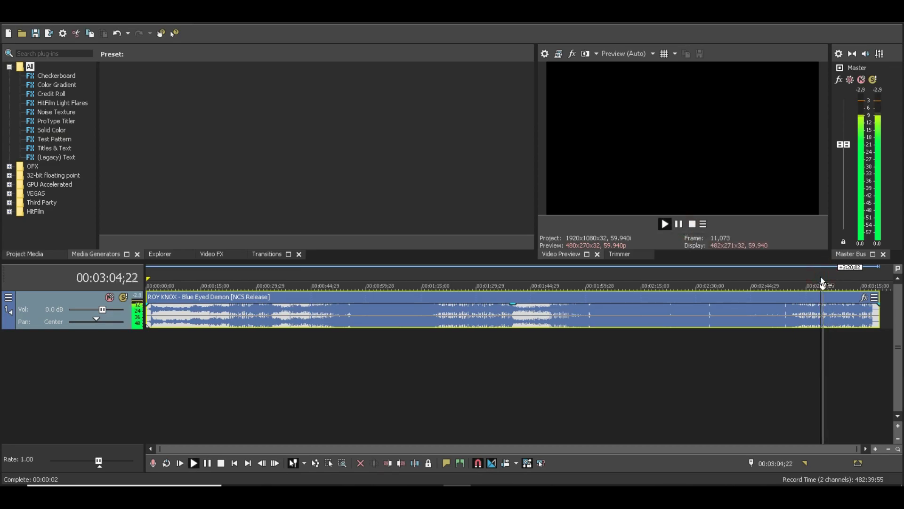
key("Return")
left_click(822, 278)
key("space")
left_click(825, 281)
left_click(821, 282)
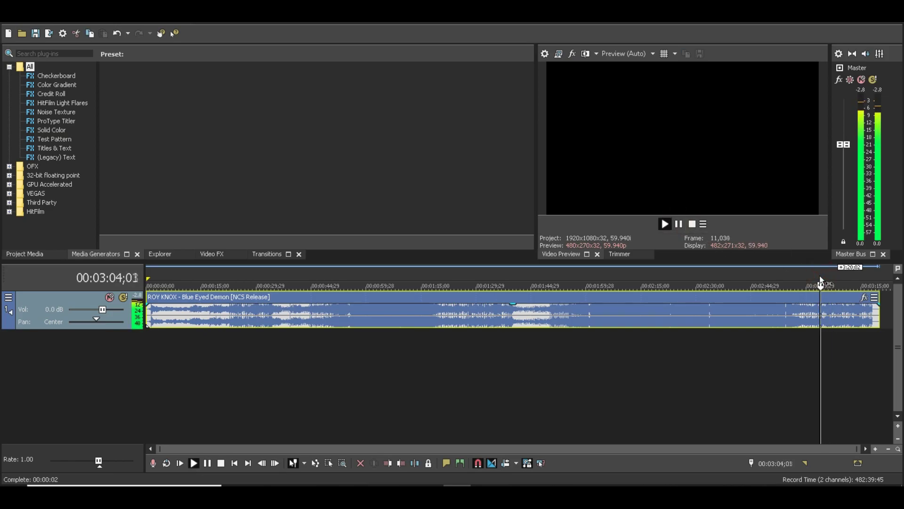
key("Return")
Split the song at about 00:03:04 and delete the part before the split
left_click(820, 314)
key("s")
left_click(807, 315)
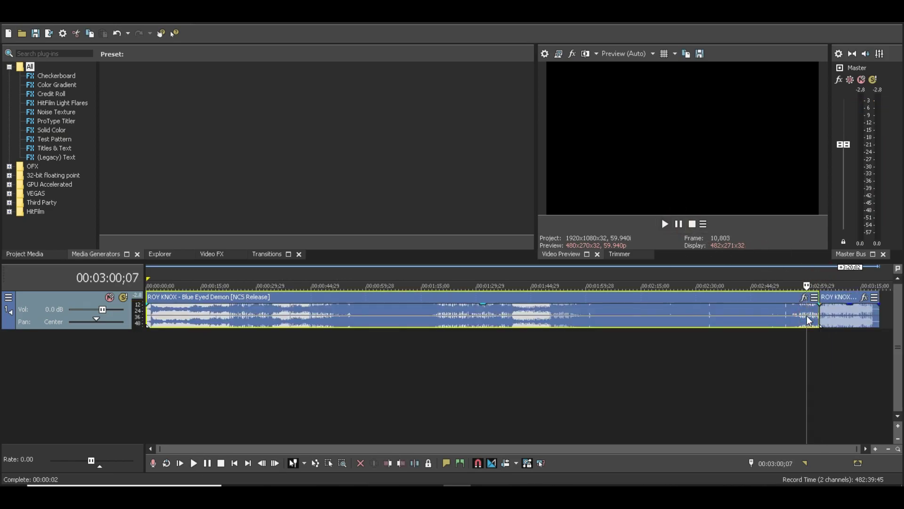
key("Delete")
Trim the end of the song to about 00:00:14, add a fade-out there and play the ending back
left_click(203, 278)
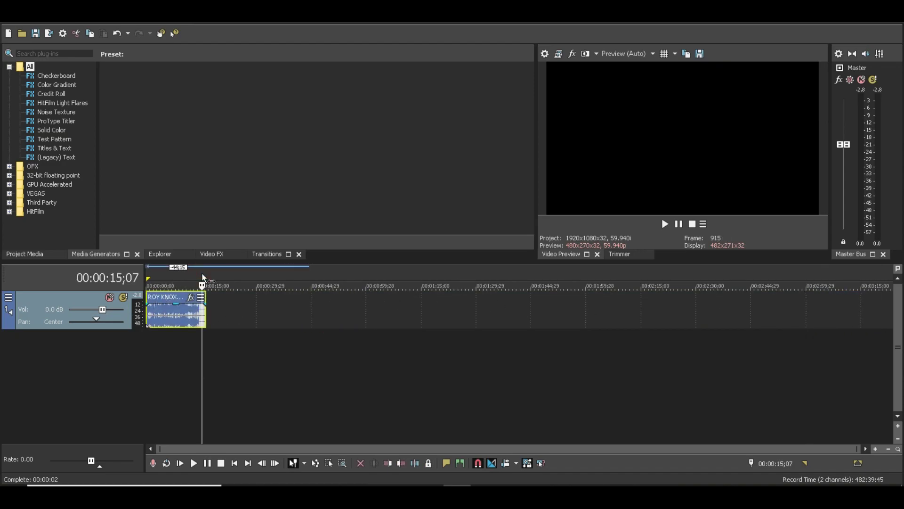
scroll(312, 326, "up", 5)
left_click_drag(400, 313, 333, 293)
left_click(322, 270)
key("space")
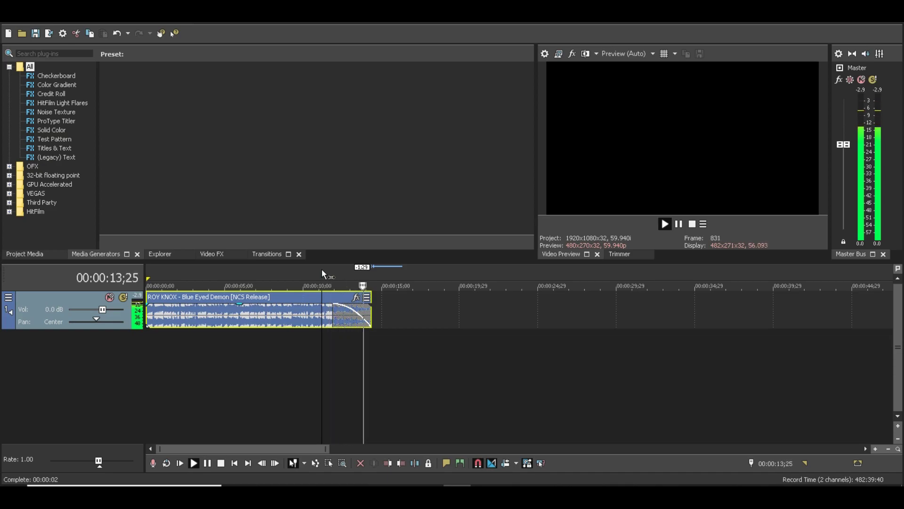
left_click(313, 270)
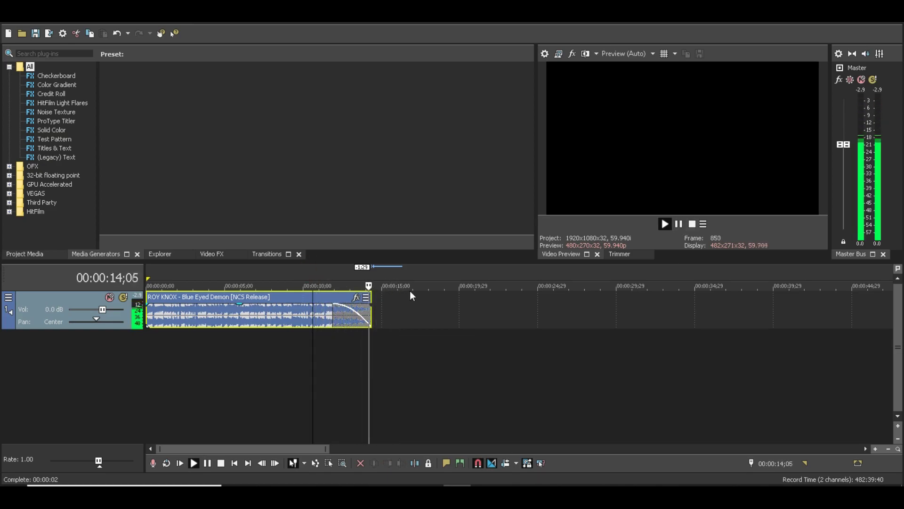
key("Return")
Add a very short fade-in at the start of the song and play it back
scroll(176, 337, "up", 2)
left_click_drag(149, 305, 154, 305)
left_click(148, 276)
key("space")
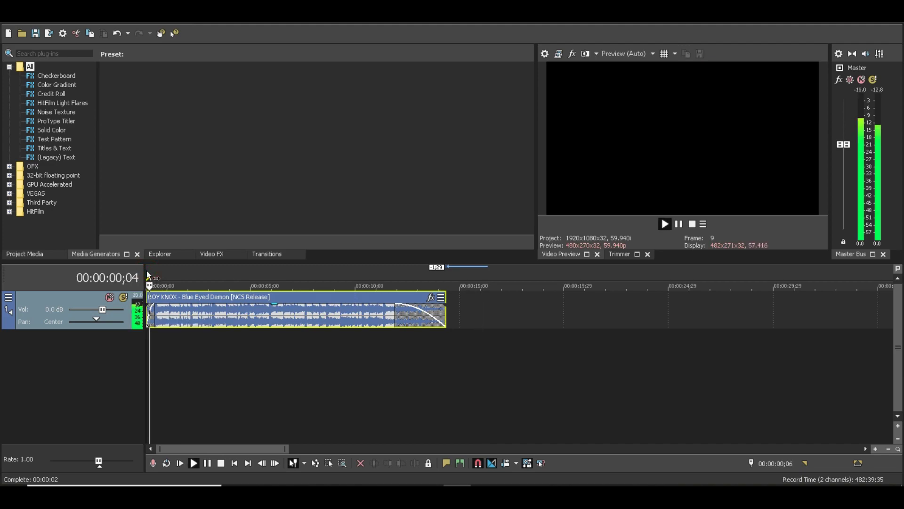
scroll(270, 372, "down", 2)
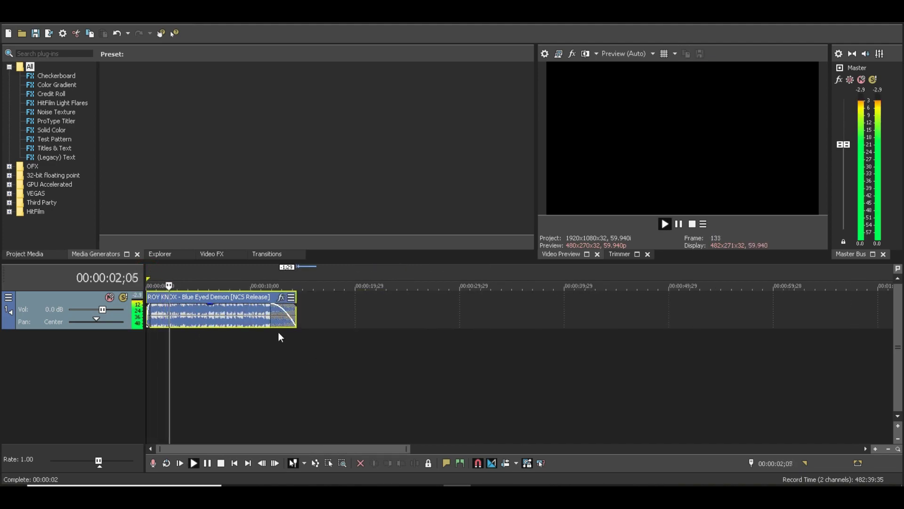
right_click(322, 345)
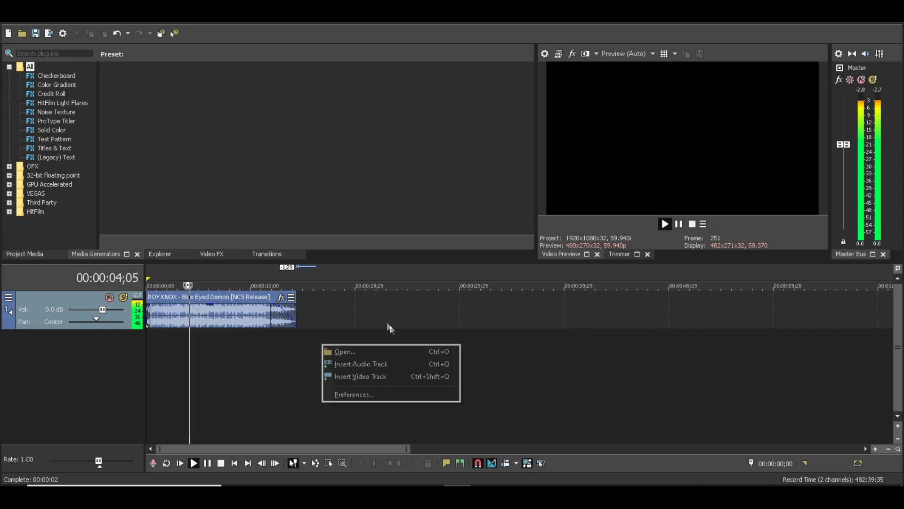
left_click(358, 181)
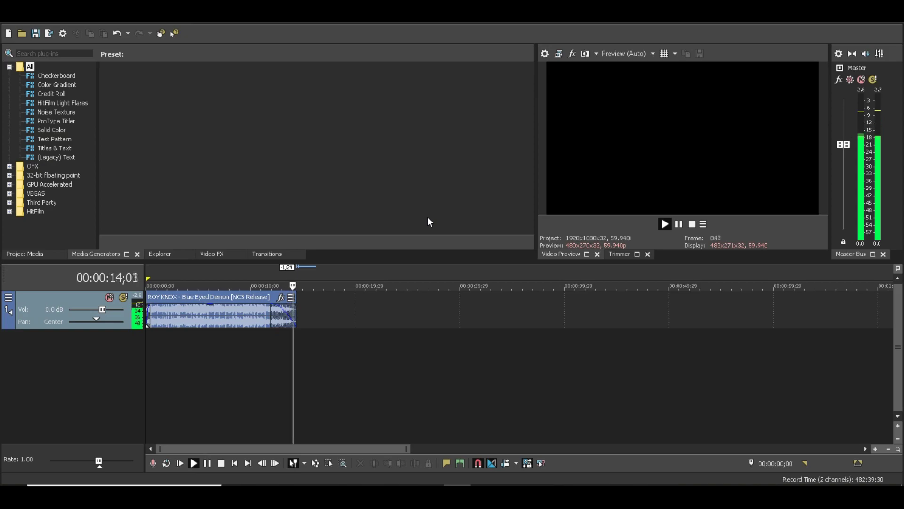
left_click(678, 224)
Try extending the end of the song by about one second and play the ending back
left_click_drag(296, 311, 306, 310)
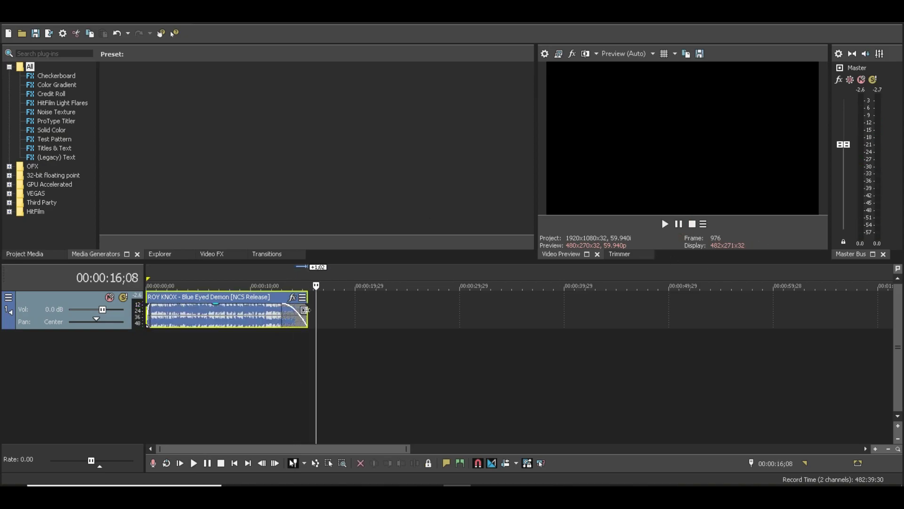
left_click(268, 268)
key("space")
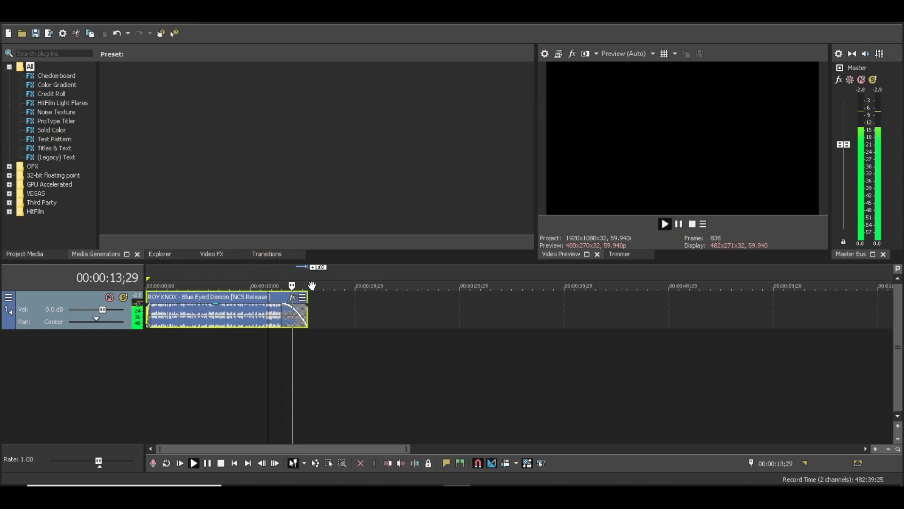
left_click(678, 224)
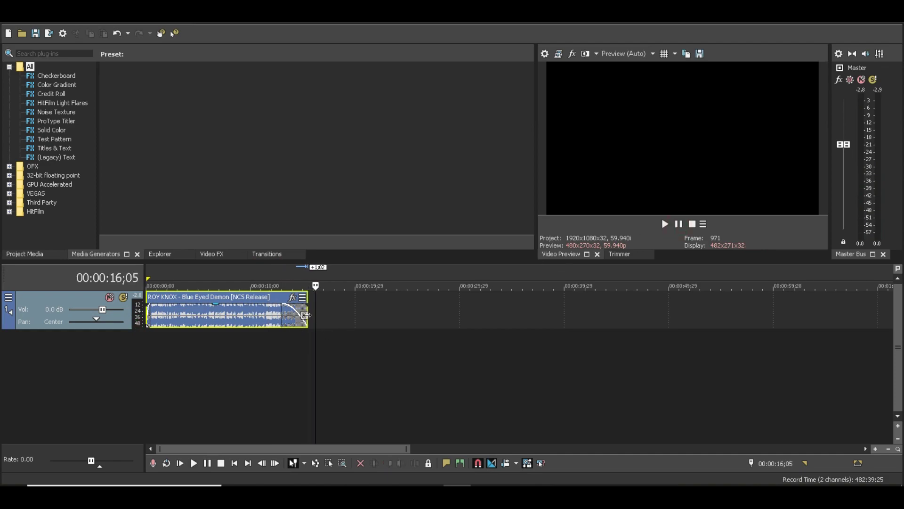
Trim the end of the song to about 00:00:14, shorten its fade-out and play the ending back
left_click_drag(308, 315, 291, 314)
left_click(263, 278)
key("space")
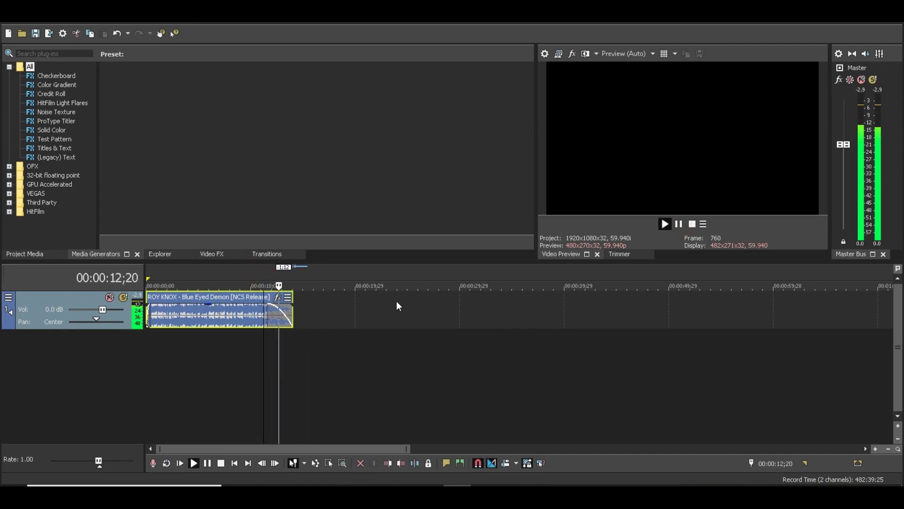
left_click_drag(271, 304, 279, 285)
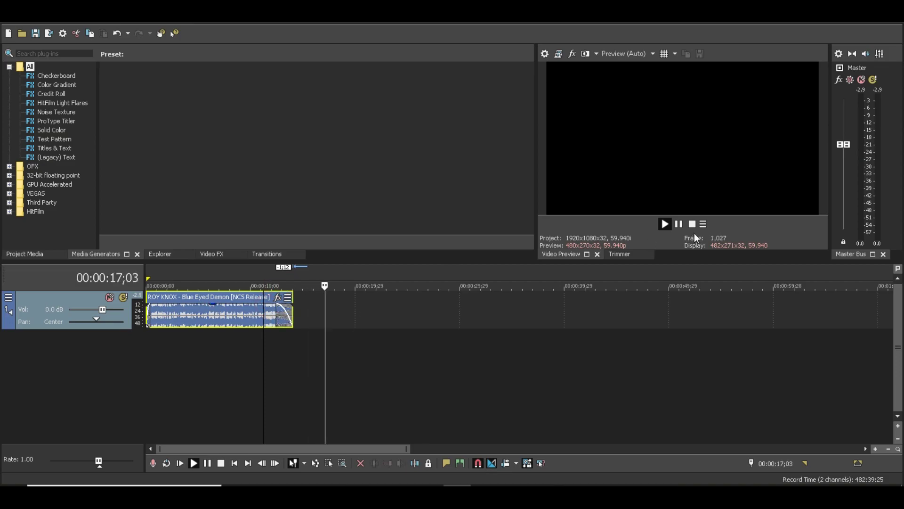
left_click(680, 223)
Insert two video tracks above the song's audio track
right_click(256, 367)
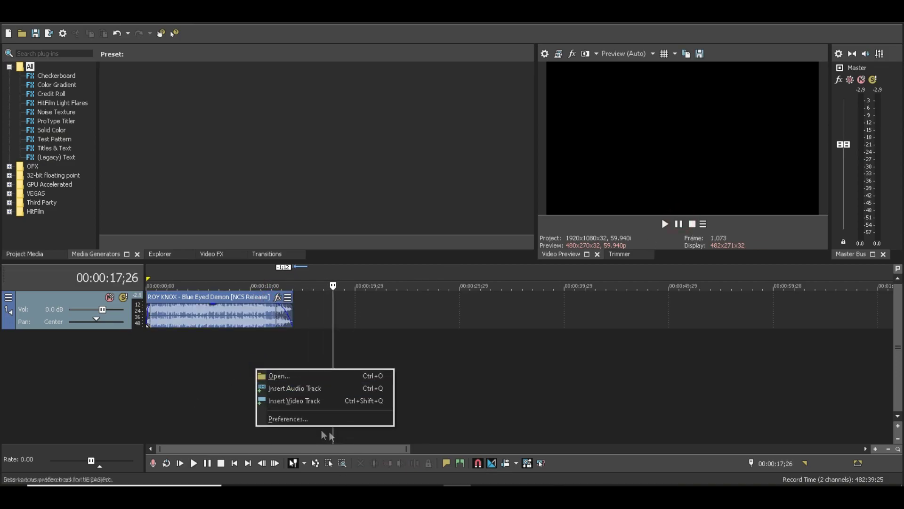
left_click(319, 402)
left_click(166, 304)
right_click(322, 290)
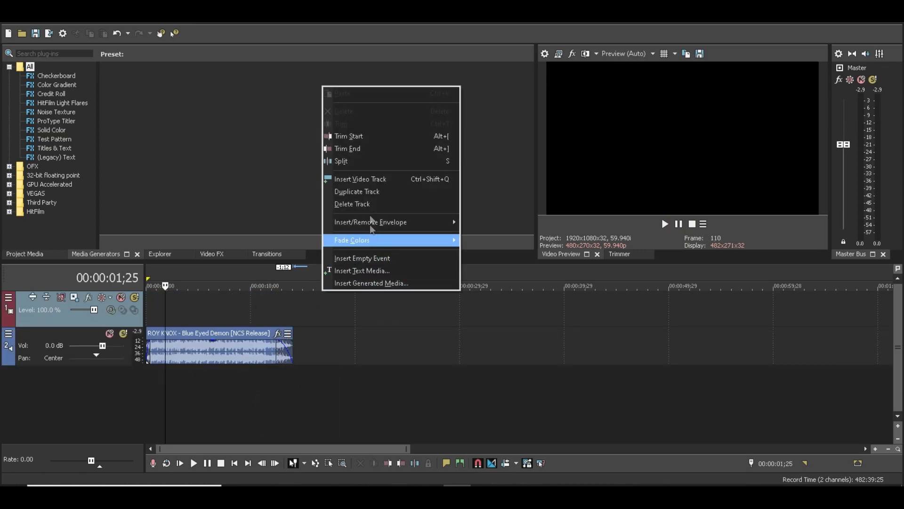
left_click(367, 179)
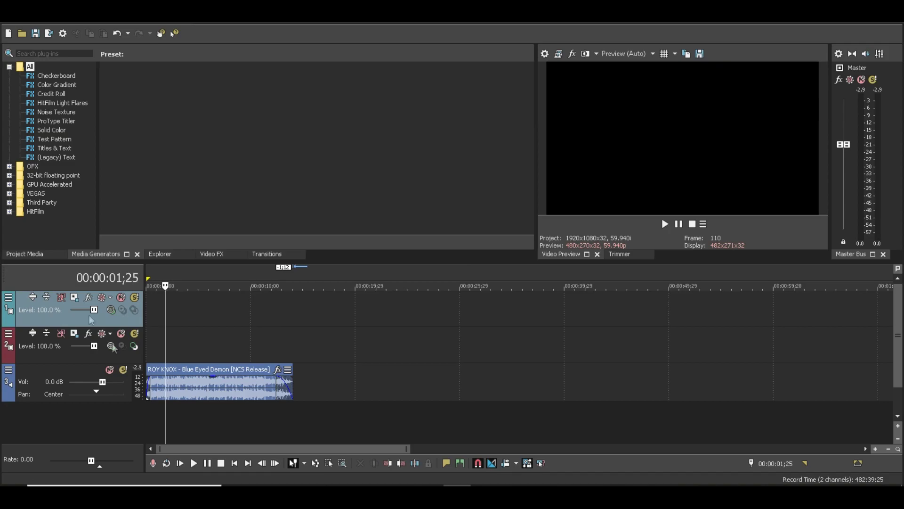
Open the BG MP4 file from the OUTRO TEMPLATE folder onto the video track directly above the audio
left_click(166, 335)
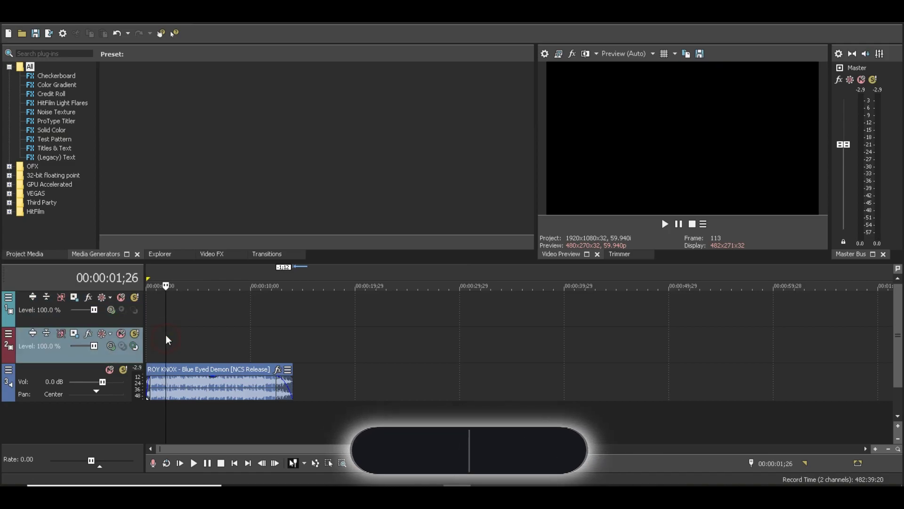
left_click(14, 25)
left_click(28, 39)
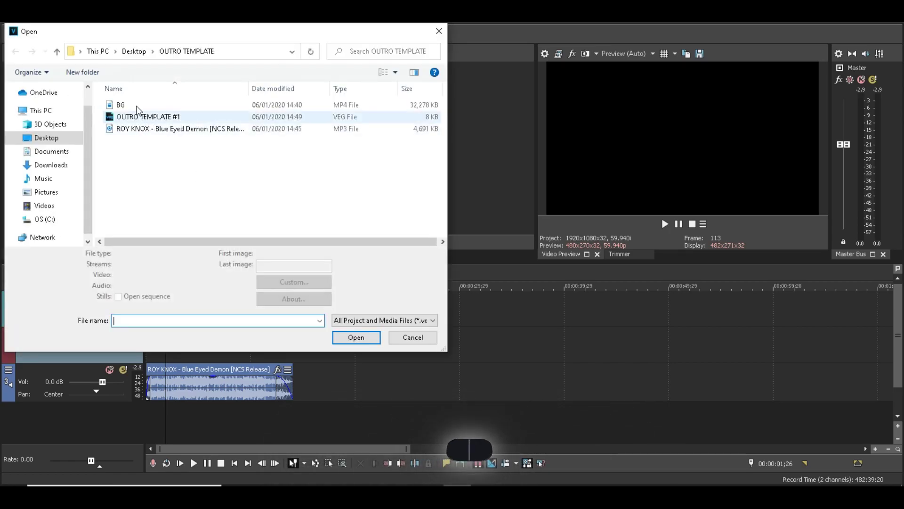
left_click(136, 105)
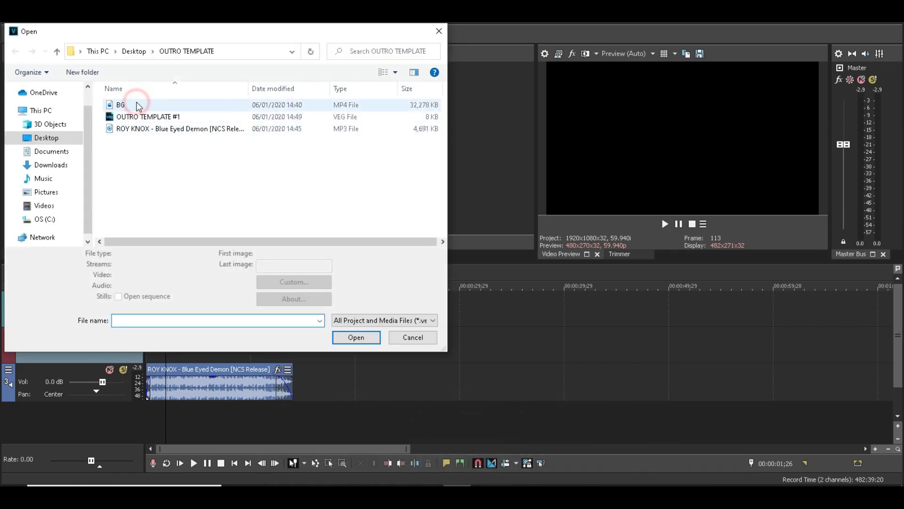
double_click(138, 105)
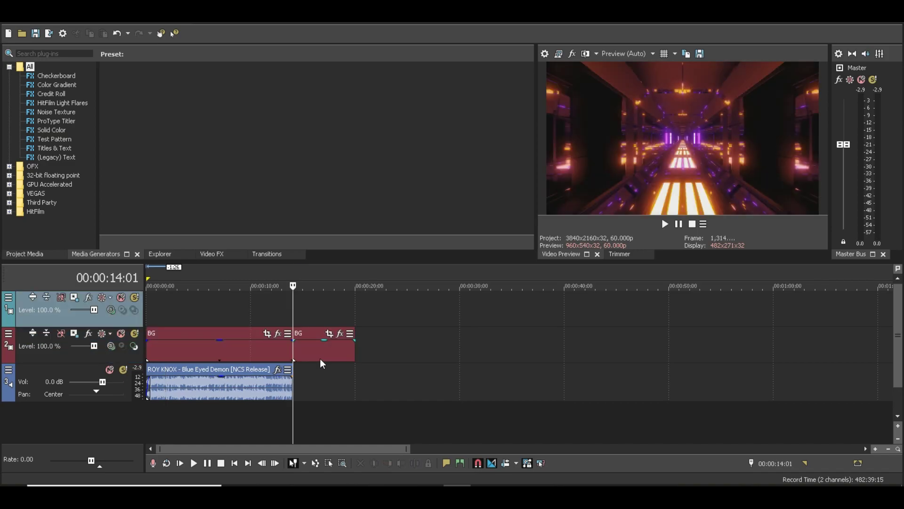
Delete the part of the BG clip past the end of the song and lower the remaining clip's opacity
left_click(321, 358)
key("Delete")
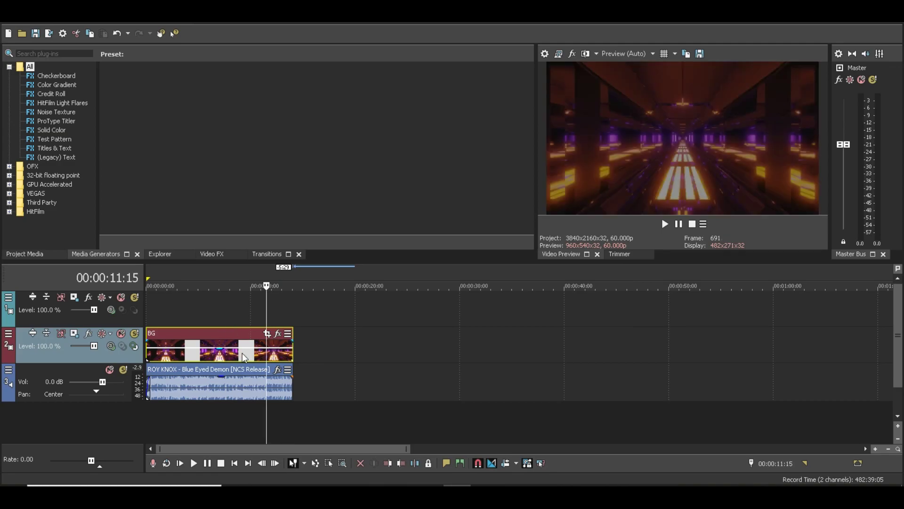
scroll(244, 357, "up", 2)
left_click_drag(255, 352, 262, 350)
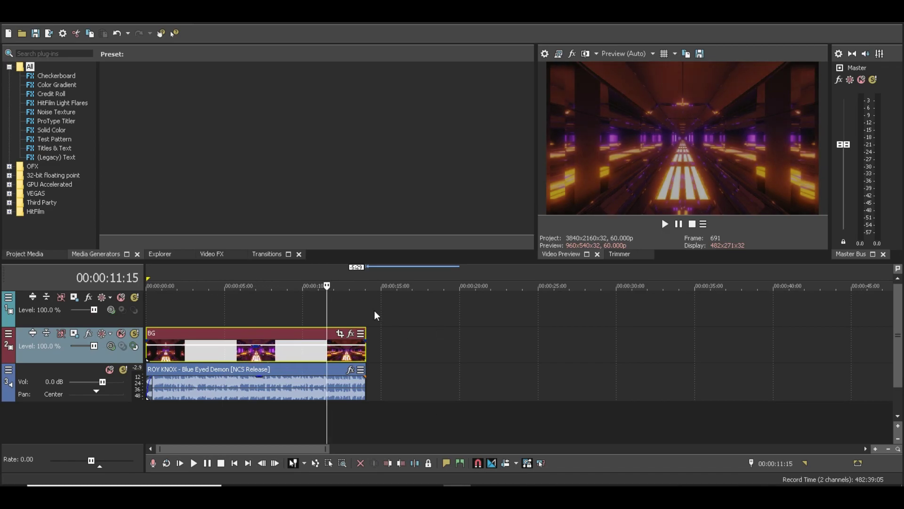
Insert another video track on top and place a White Solid Color at the start of the second track
right_click(195, 310)
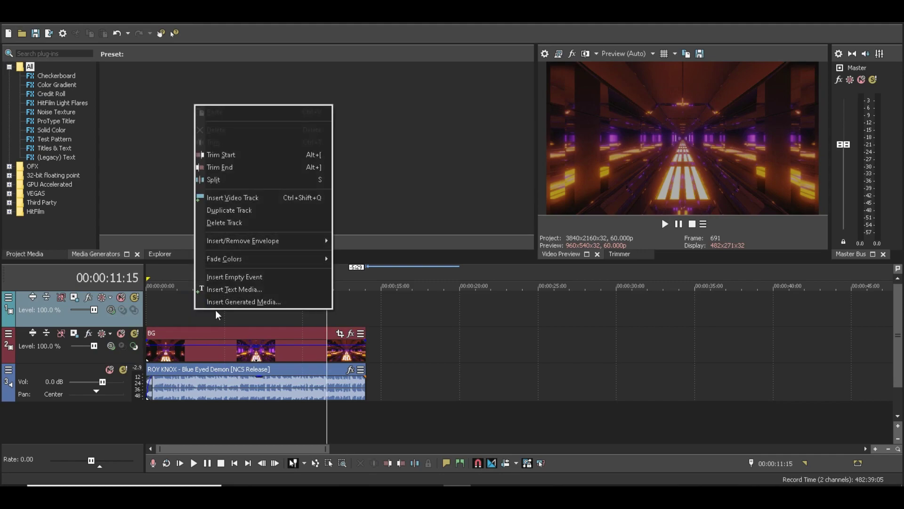
left_click(249, 201)
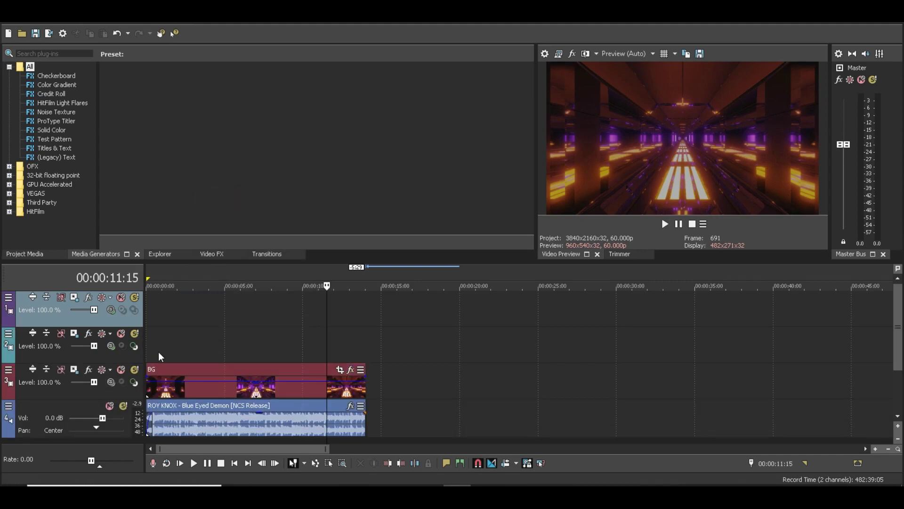
left_click(51, 130)
left_click_drag(149, 96, 155, 344)
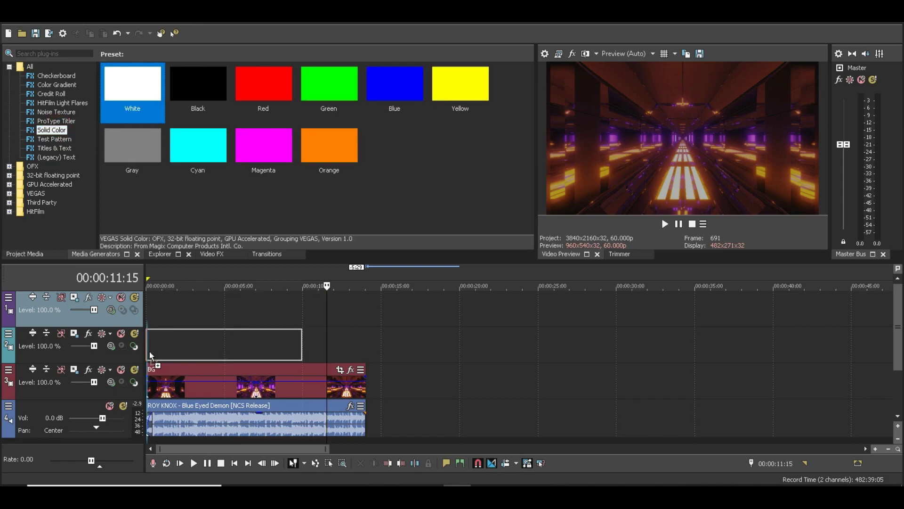
left_click(562, 40)
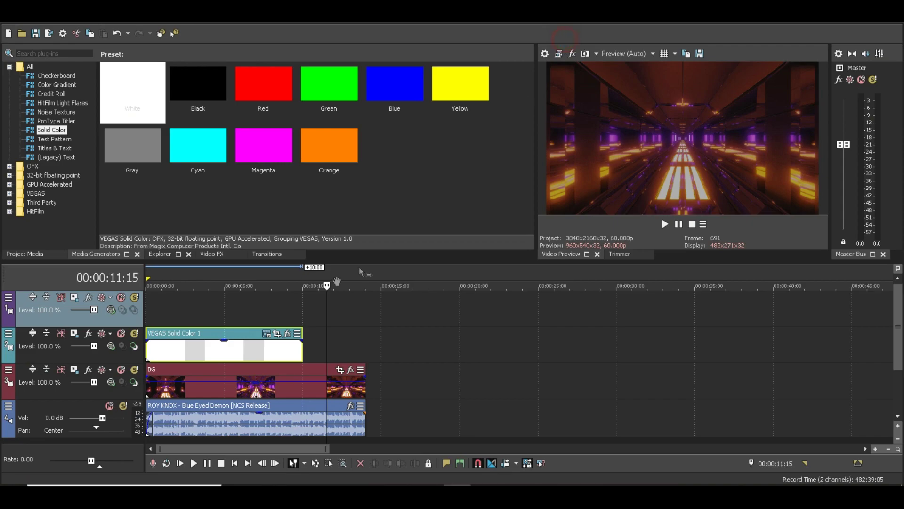
Extend the white solid color clip to the end of the BG clip and mute the BG track
left_click(283, 305)
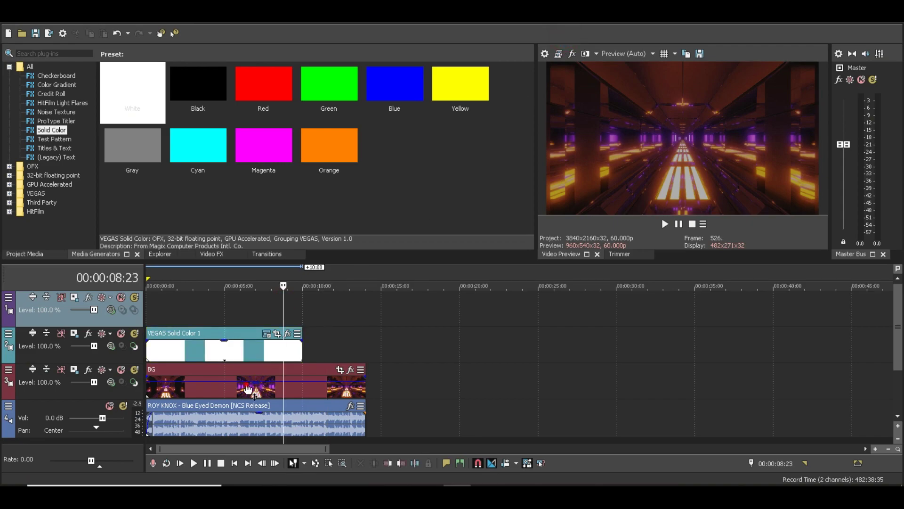
left_click_drag(302, 344, 366, 344)
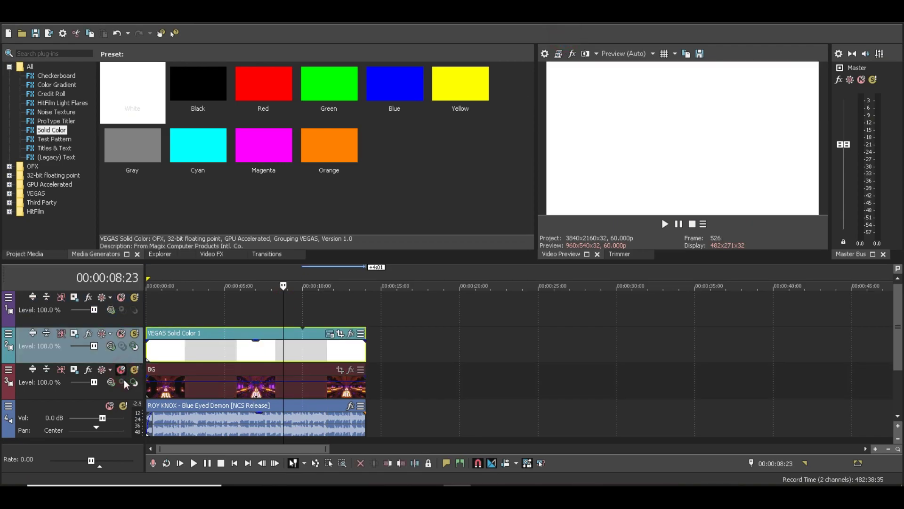
left_click(250, 307)
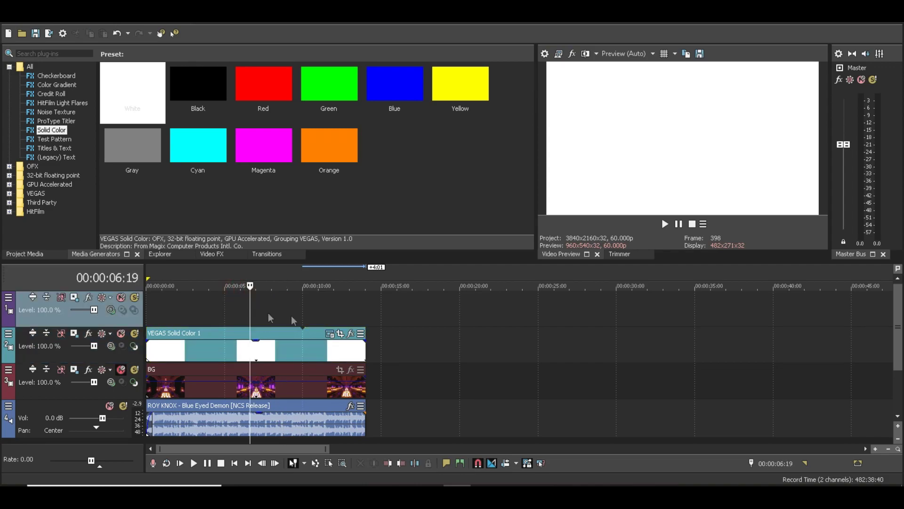
Enable a mask on the white solid color clip and draw a rectangle in the frame's upper-left area, centred at about X 1,106, Y 757
left_click(338, 338)
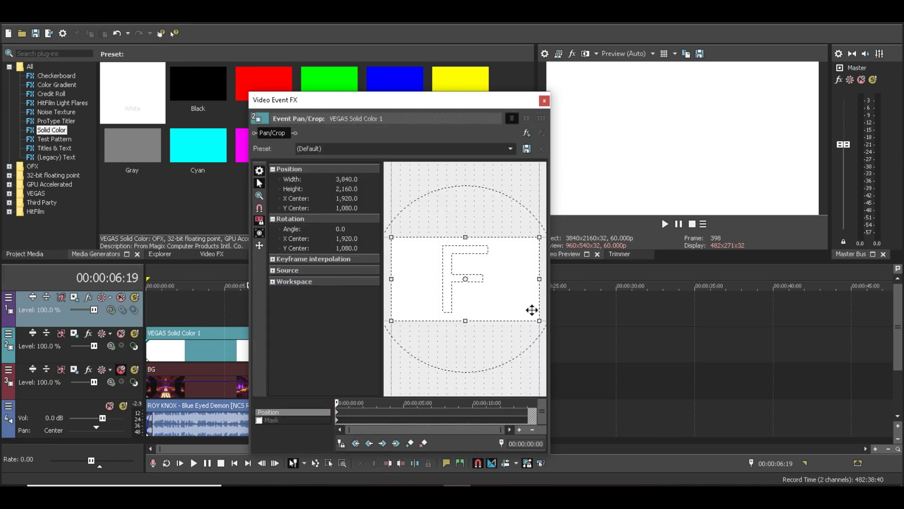
left_click(259, 420)
left_click_drag(426, 262, 469, 283)
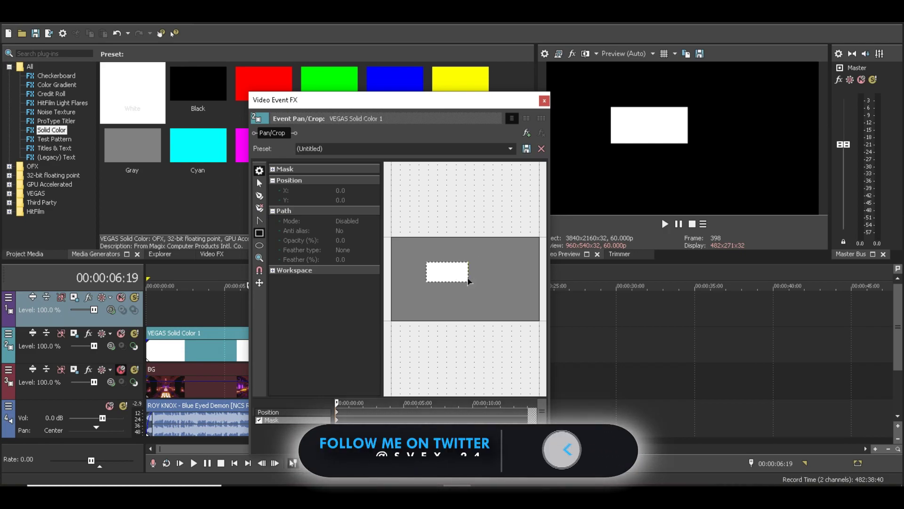
key("ctrl+z")
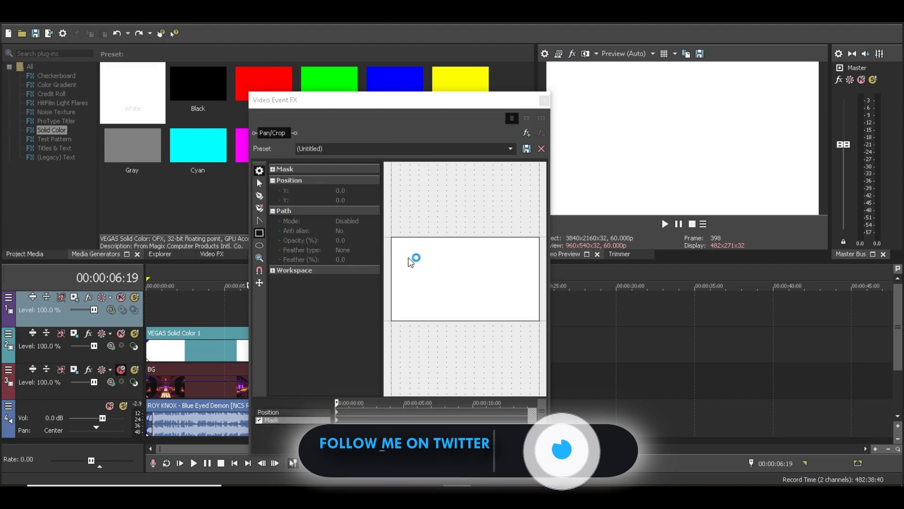
left_click_drag(410, 255, 463, 283)
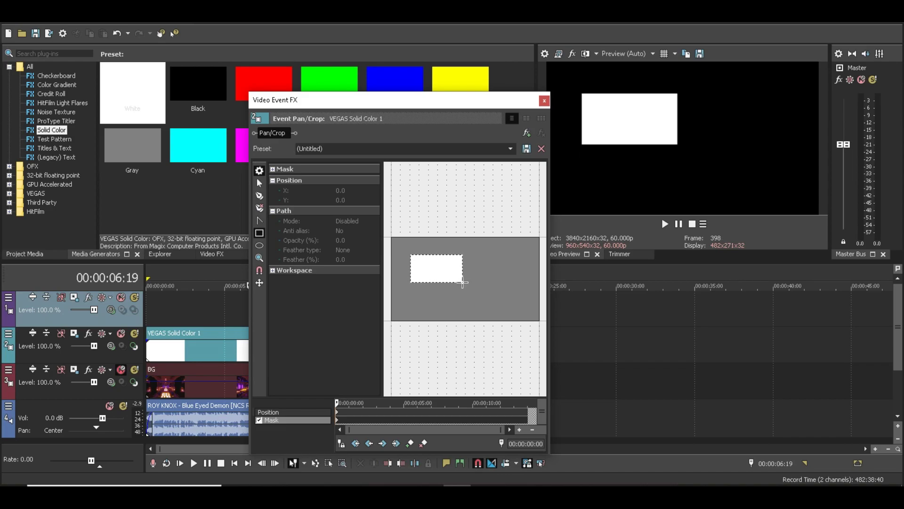
left_click_drag(462, 283, 461, 278)
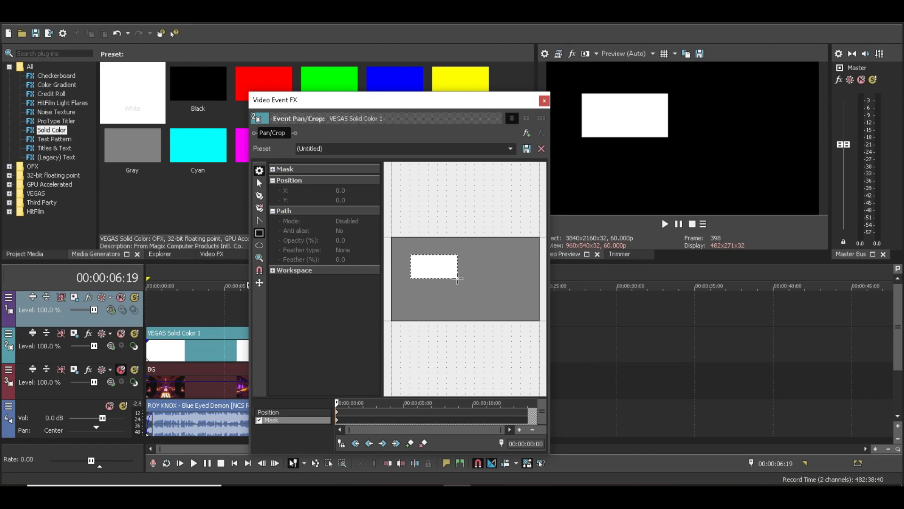
left_click_drag(457, 278, 458, 279)
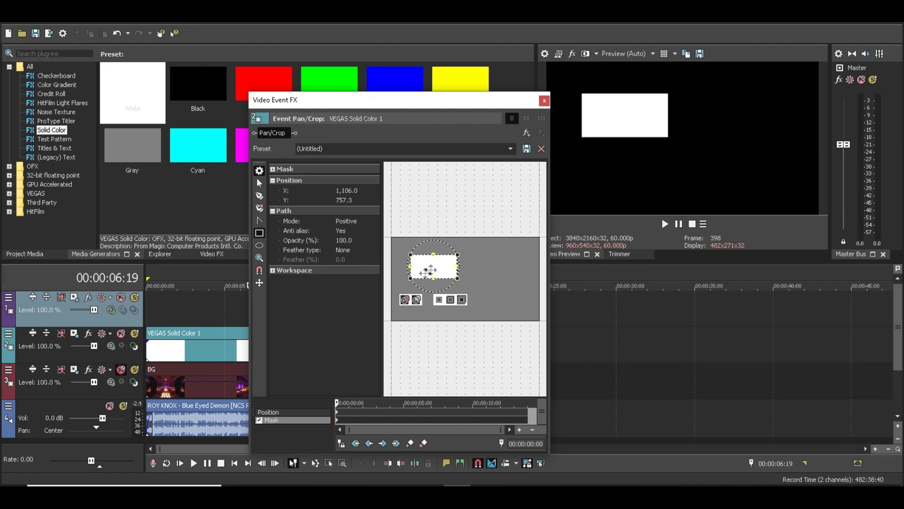
Shift the masked white rectangle toward the frame's left edge by moving the pan/crop frame's center to X 2,213.3 and Y 1,021.3
left_click(338, 413)
mouse_move(444, 293)
left_mouse_down()
mouse_move(446, 279)
mouse_move(455, 288)
left_mouse_up()
left_click_drag(480, 103, 454, 108)
left_click_drag(427, 306, 427, 308)
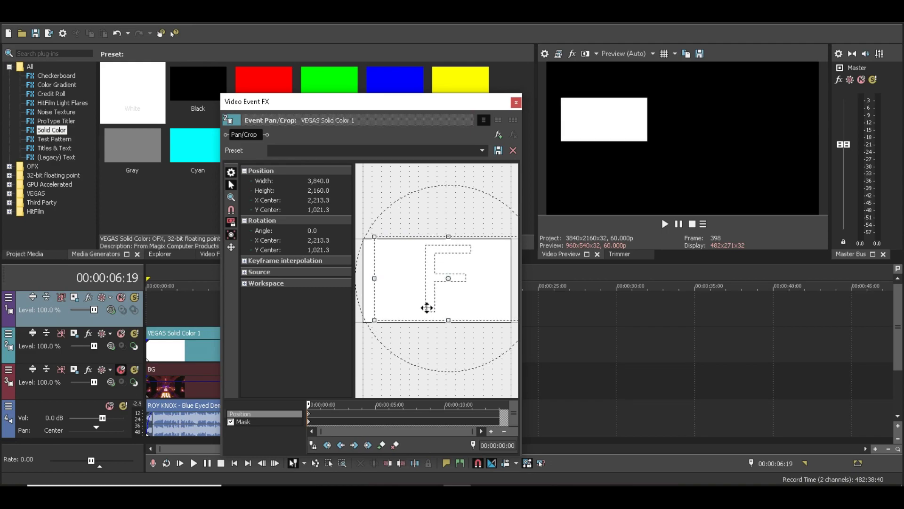
left_click(516, 102)
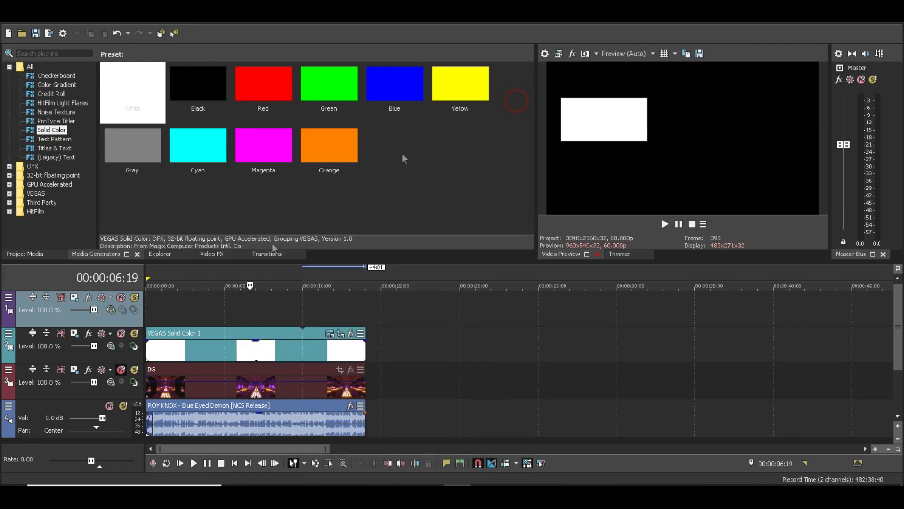
Add a short fade-in at the start and a short fade-out at the end of the white solid color clip
left_click(179, 345)
left_click(148, 309)
left_click(168, 351)
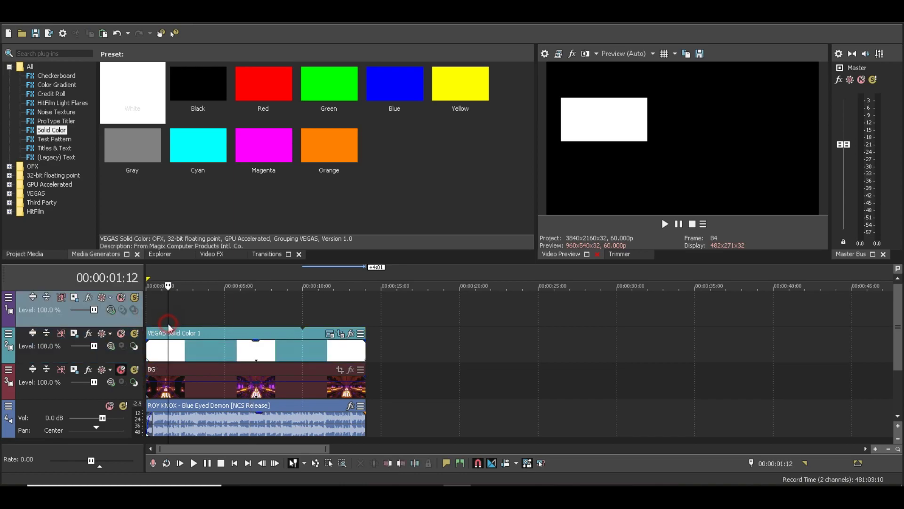
scroll(153, 351, "up", 3)
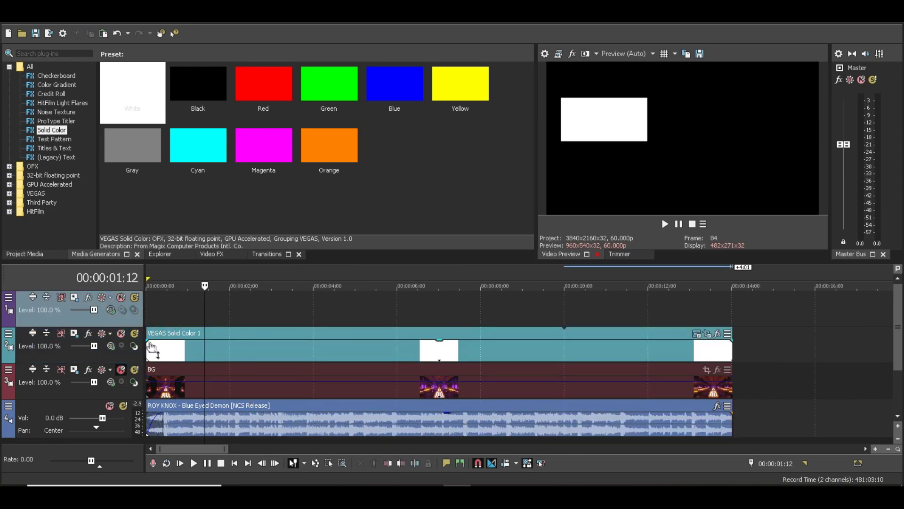
left_click_drag(148, 338, 163, 340)
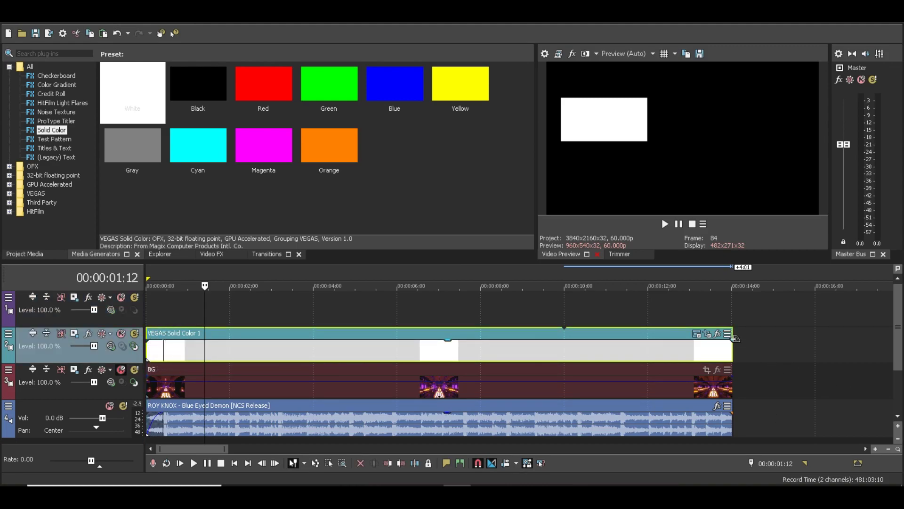
left_click_drag(731, 342, 729, 342)
Apply the Gradient Wipe transition with the Turbulent Noise preset to the fade-in of the white solid color clip
left_click(160, 309)
scroll(186, 331, "up", 2)
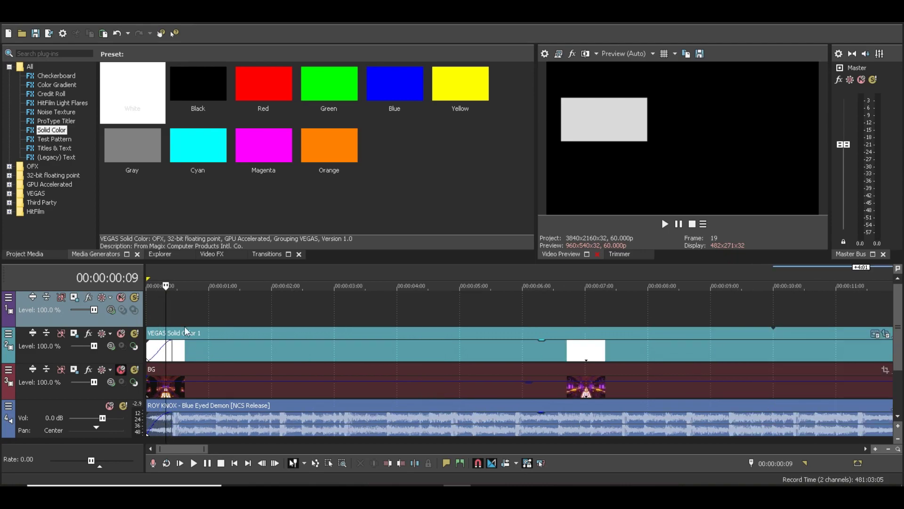
left_click(257, 254)
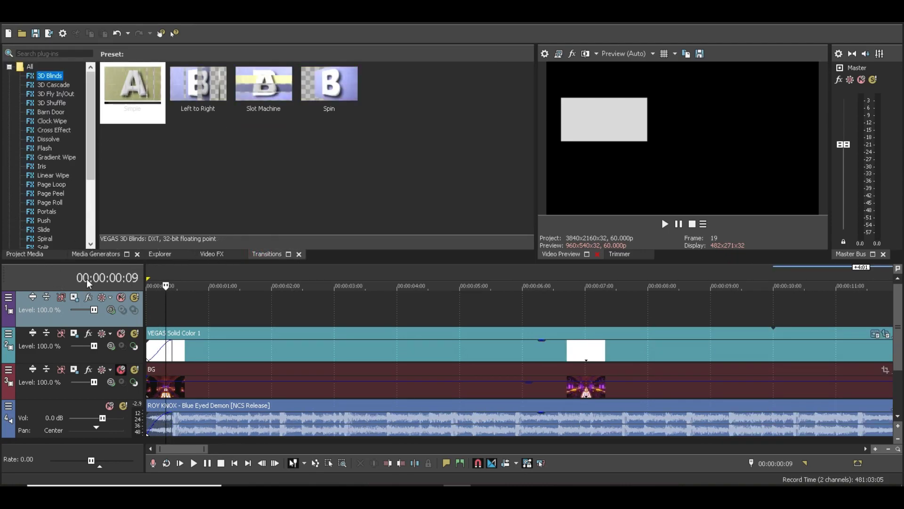
left_click(73, 157)
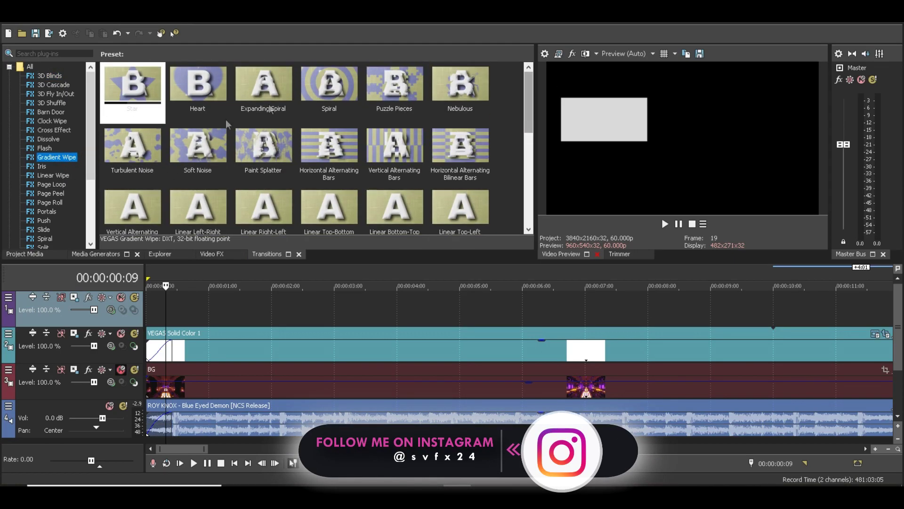
left_click(131, 150)
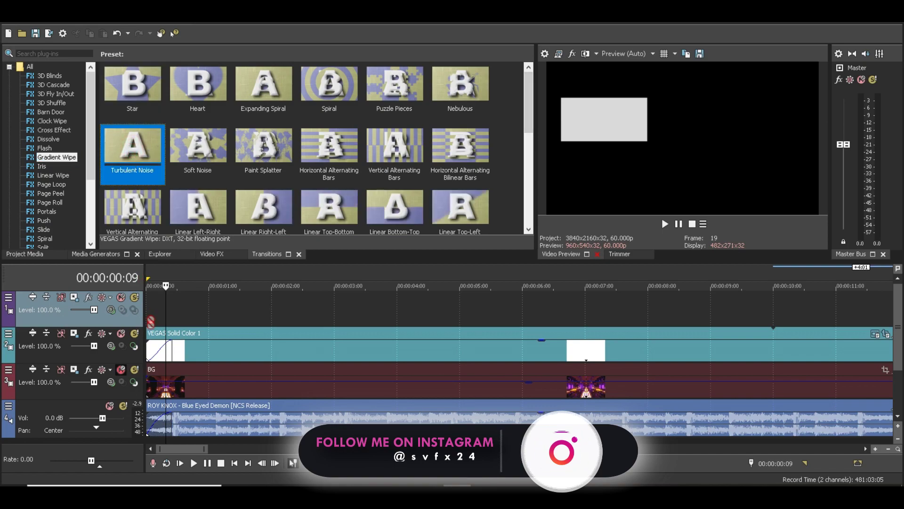
left_click_drag(132, 149, 159, 358)
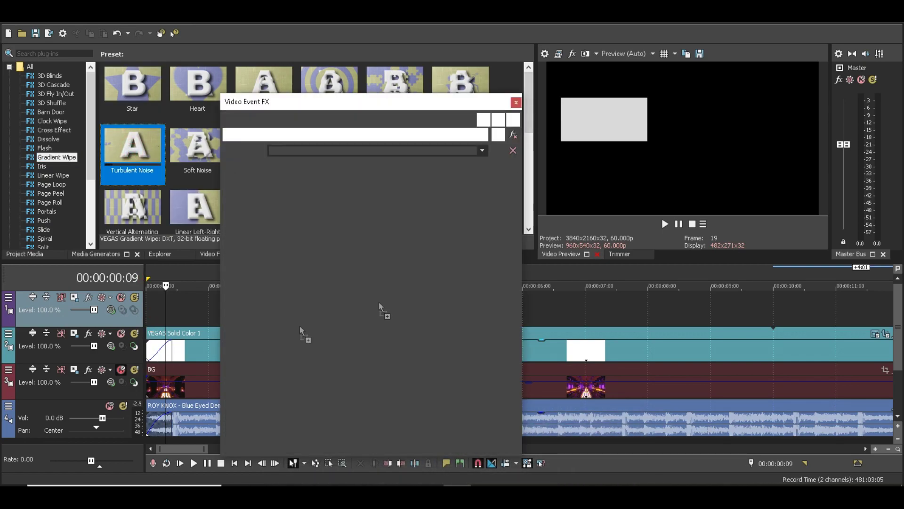
left_click(517, 102)
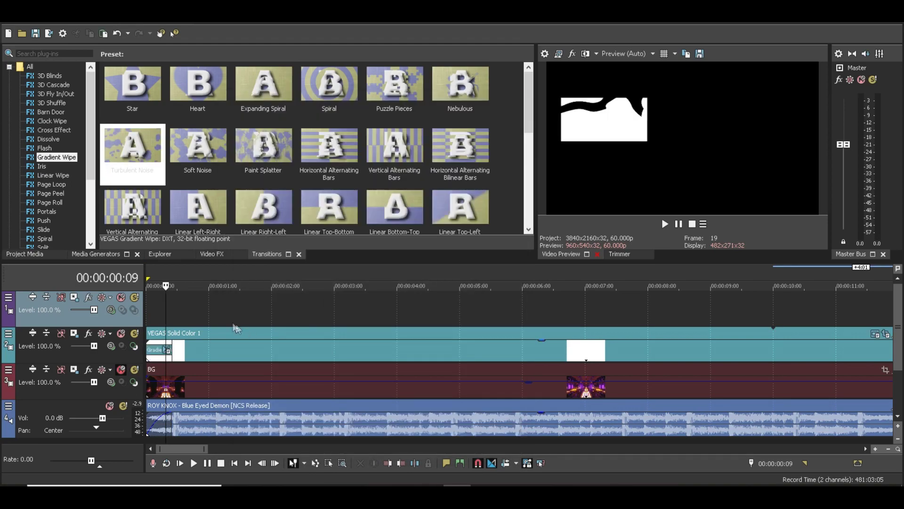
Apply the Turbulent Noise Gradient Wipe transition to the fade-out at the end of the white solid color clip
scroll(248, 343, "down", 3)
left_click(581, 315)
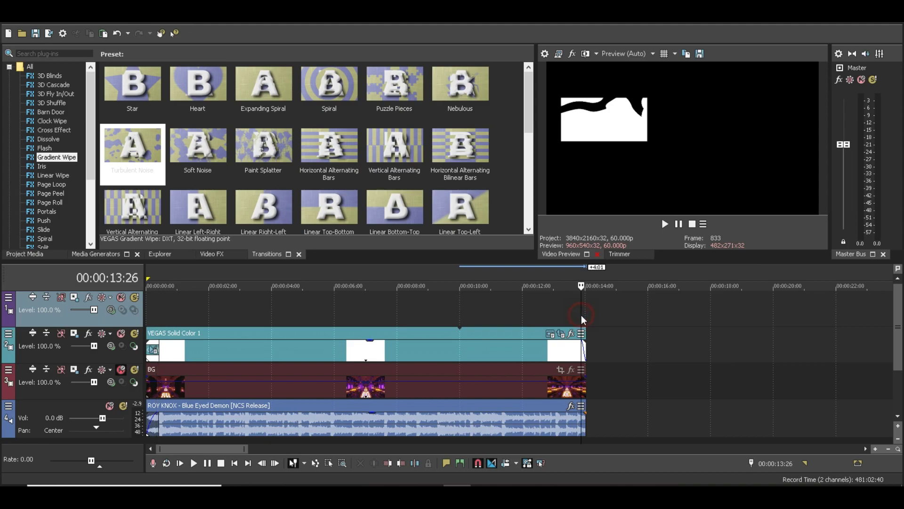
scroll(596, 341, "up", 4)
scroll(525, 337, "up", 4)
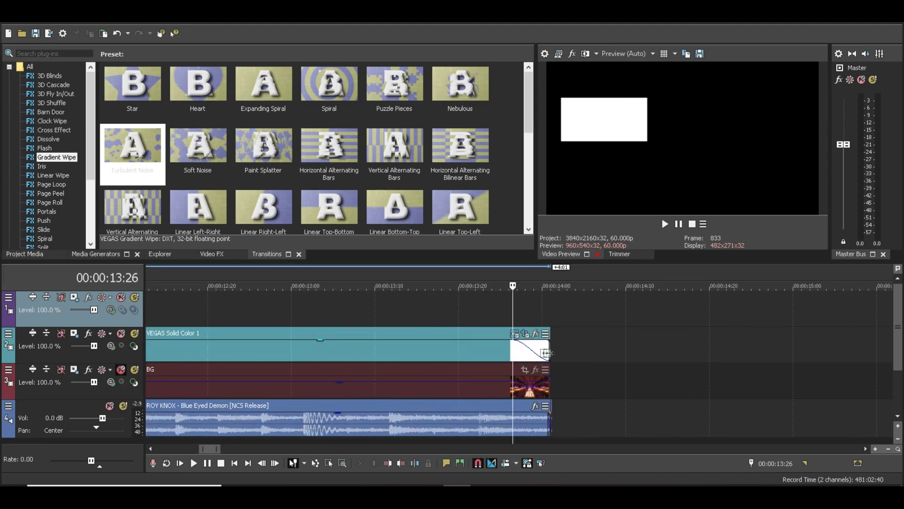
left_click(534, 351)
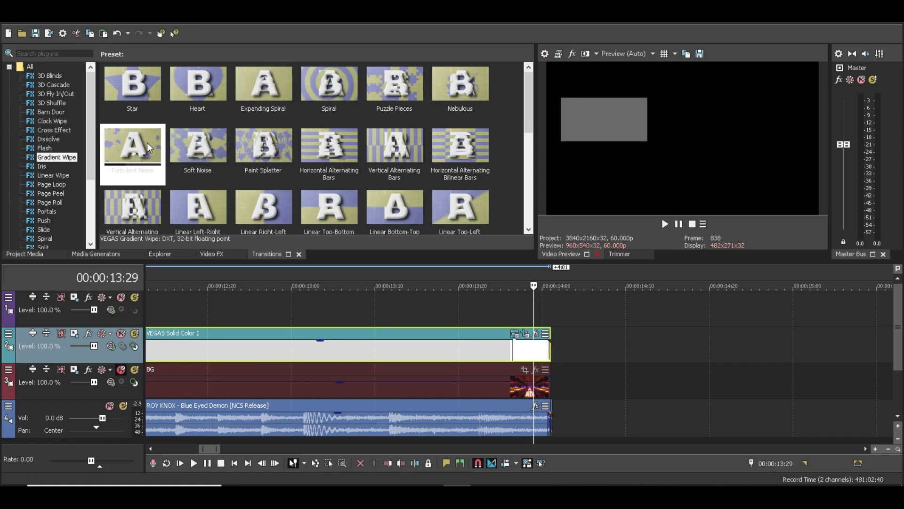
left_click_drag(142, 150, 387, 286)
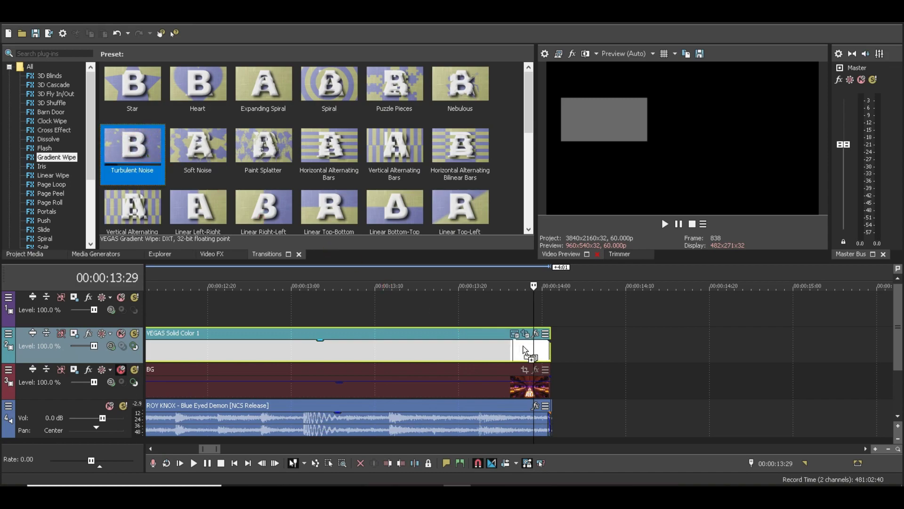
left_click_drag(523, 346, 523, 346)
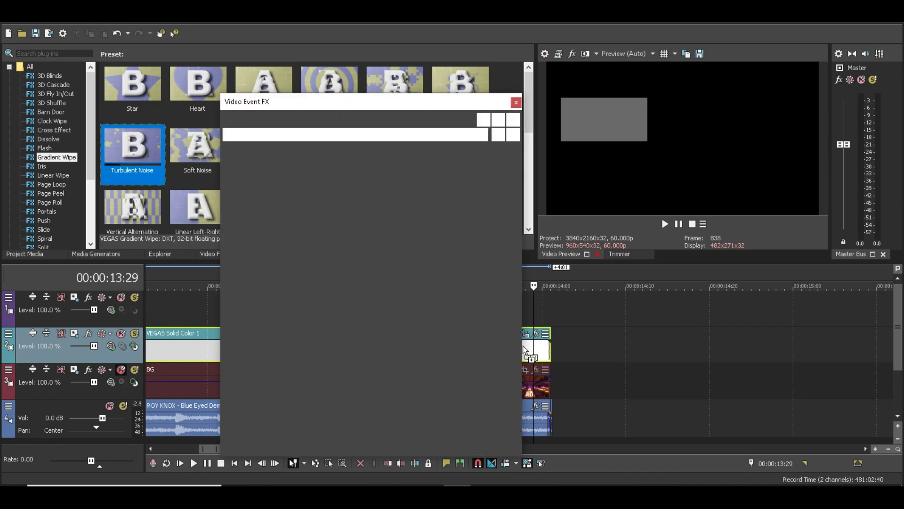
left_click(517, 103)
Copy the white solid color clip and paste it at the start of the empty top track as a new copy of the source media
scroll(253, 321, "down", 3)
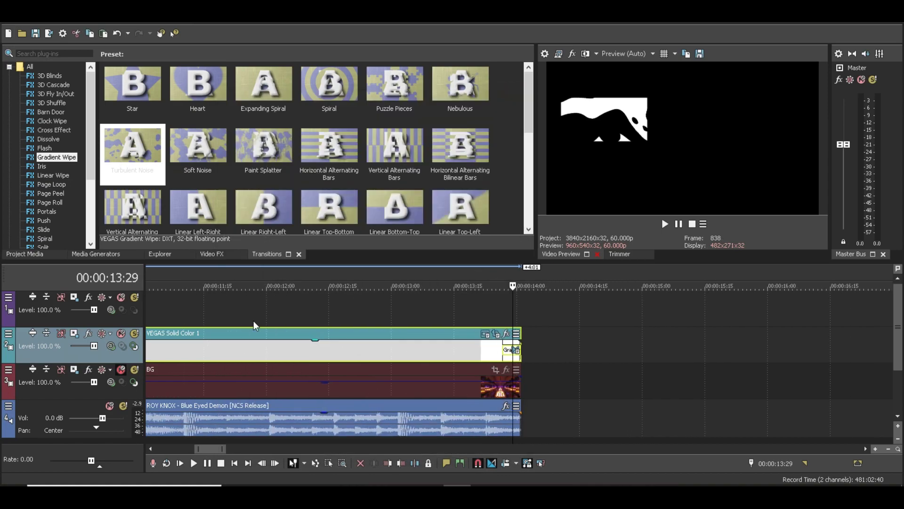
scroll(214, 314, "down", 6)
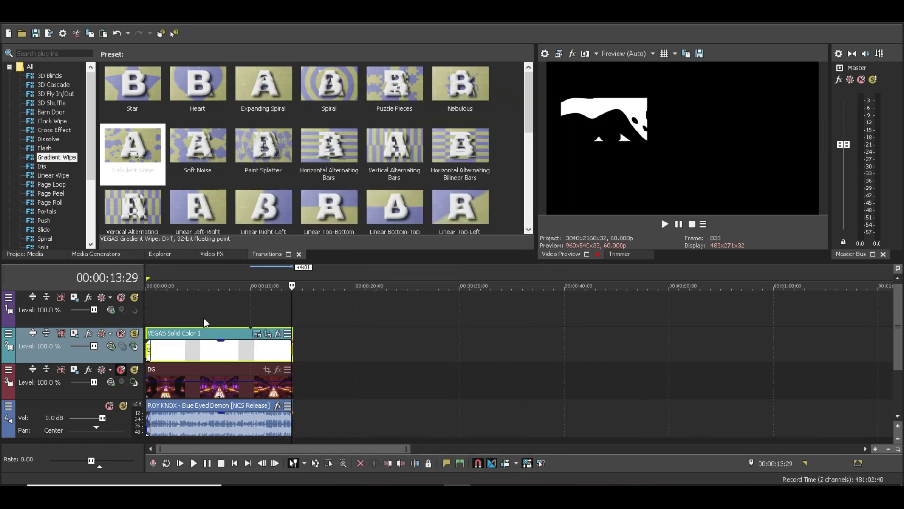
left_click(178, 318)
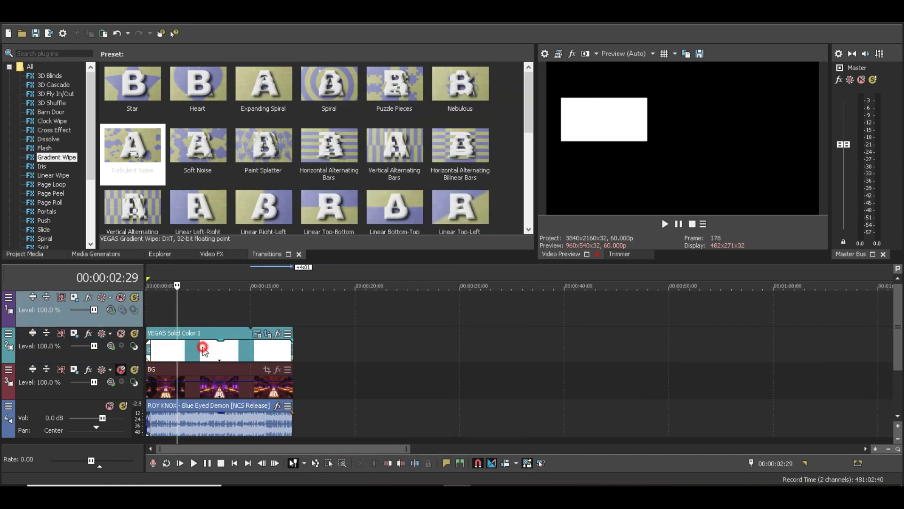
left_click(202, 349)
left_click(157, 318)
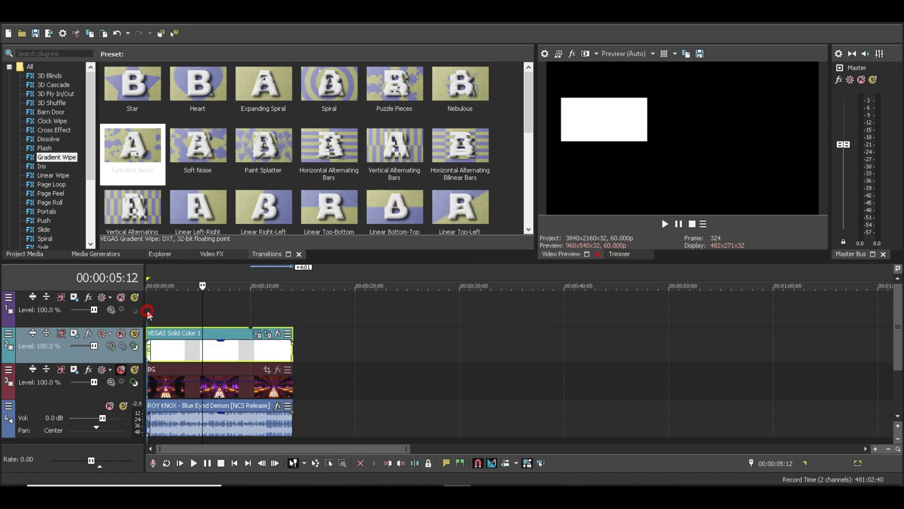
key("ctrl+v")
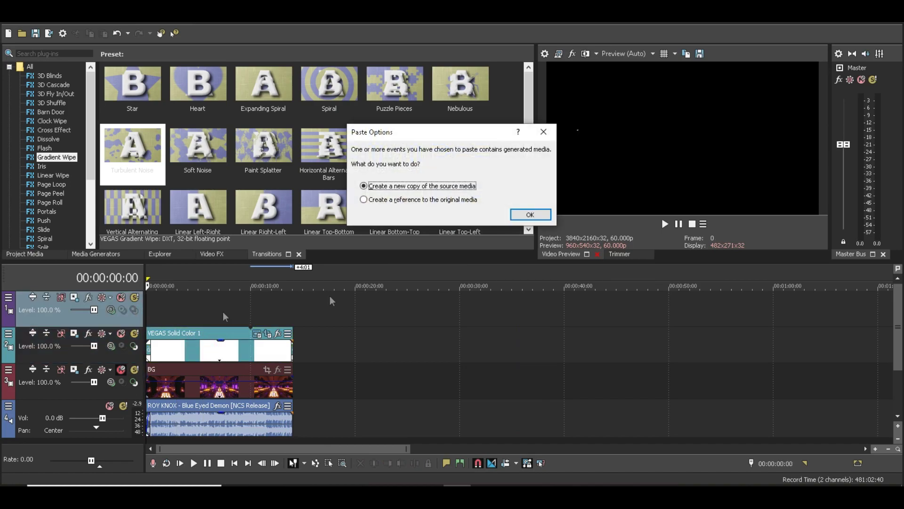
left_click(548, 215)
Flip the pasted solid color clip horizontally in Event Pan/Crop so its rectangle mirrors to the right side of the frame
left_click(211, 316)
left_click(277, 297)
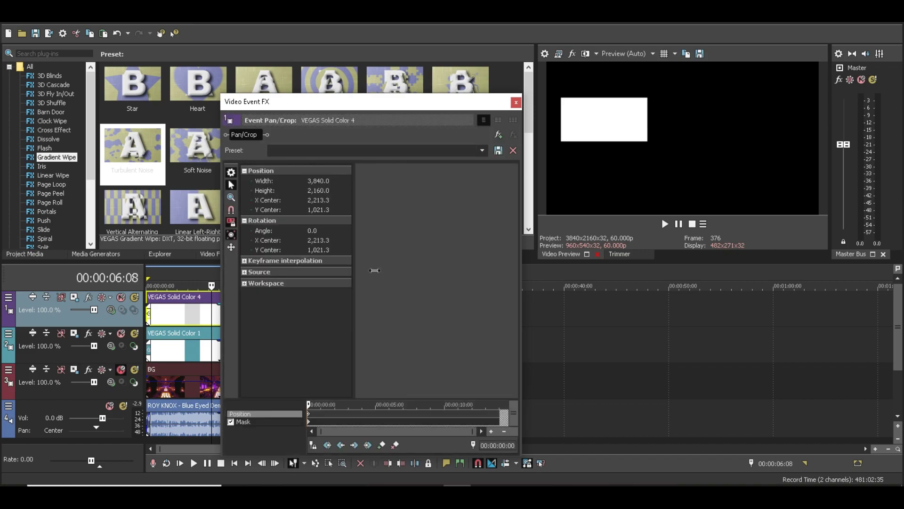
right_click(401, 274)
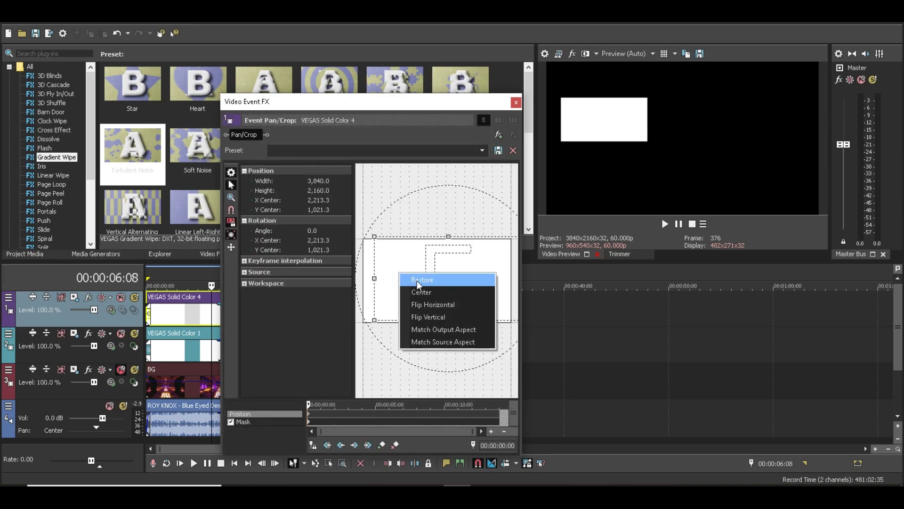
left_click(428, 304)
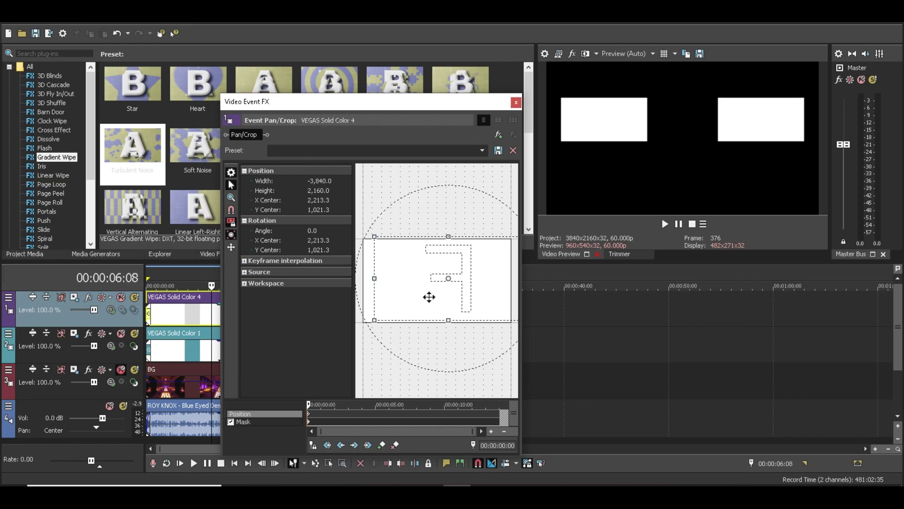
left_click(516, 102)
Insert another video track on top and place a White Solid Color at its start
right_click(357, 322)
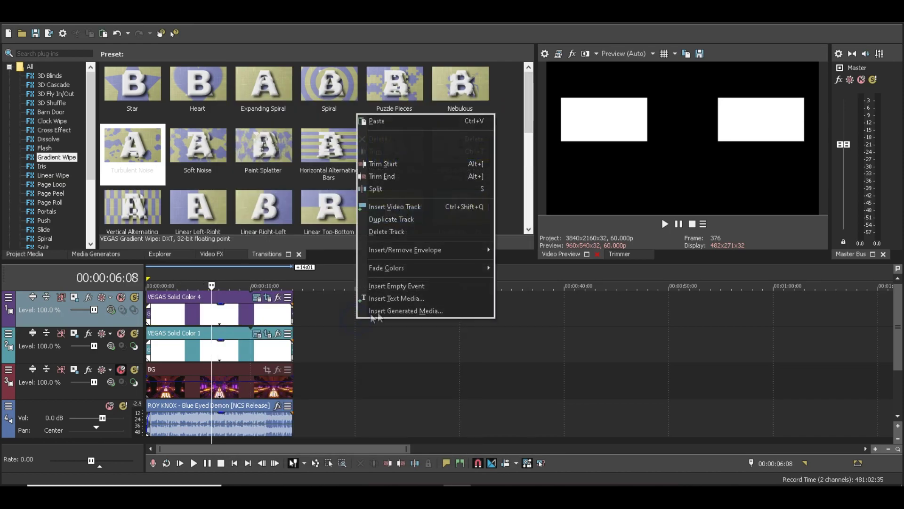
left_click(406, 208)
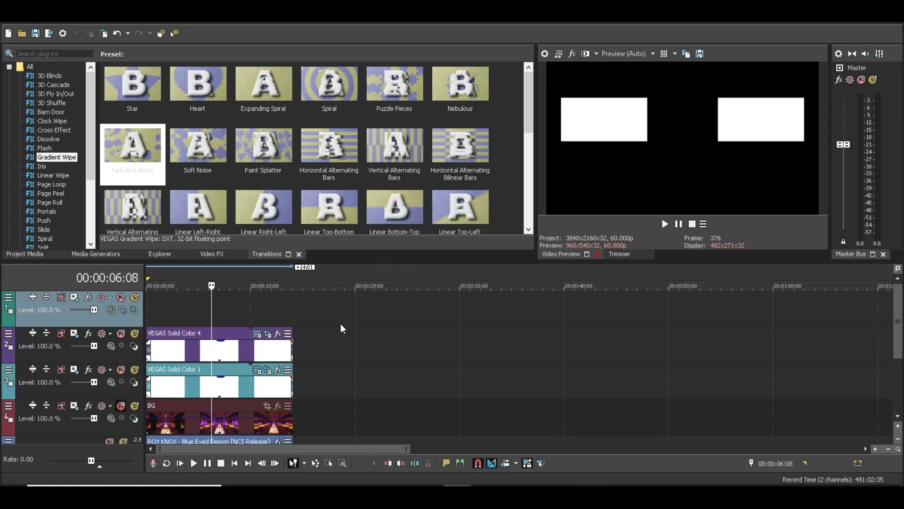
key("ctrl+Home")
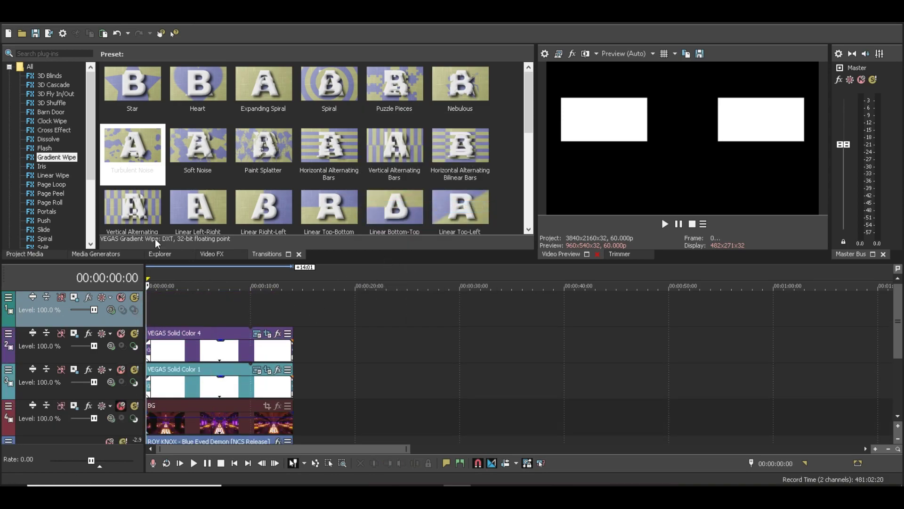
left_click(96, 254)
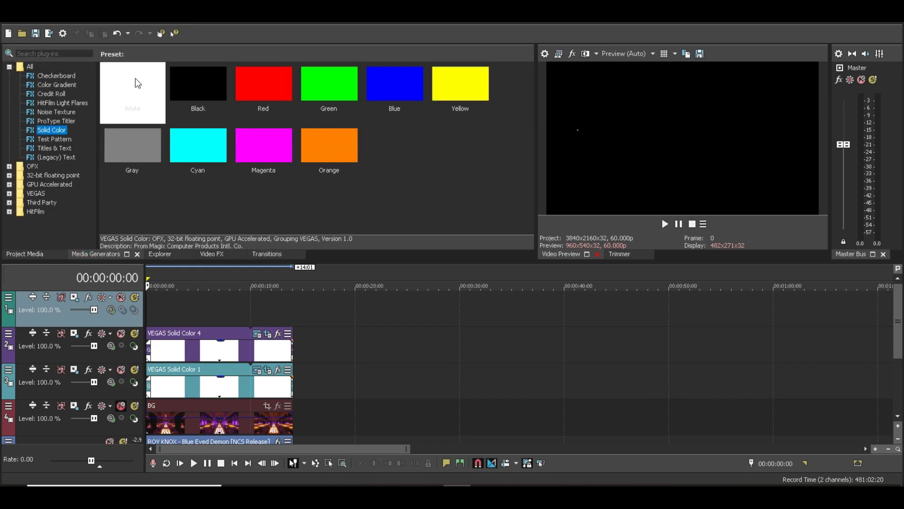
left_click_drag(134, 104, 151, 304)
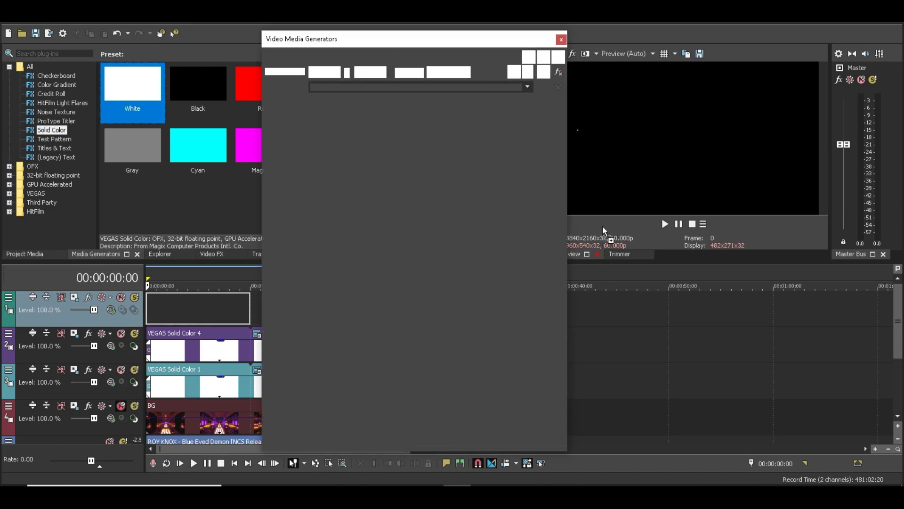
Lengthen the new white solid color clip on the top track to end with the clips below it
left_click(562, 40)
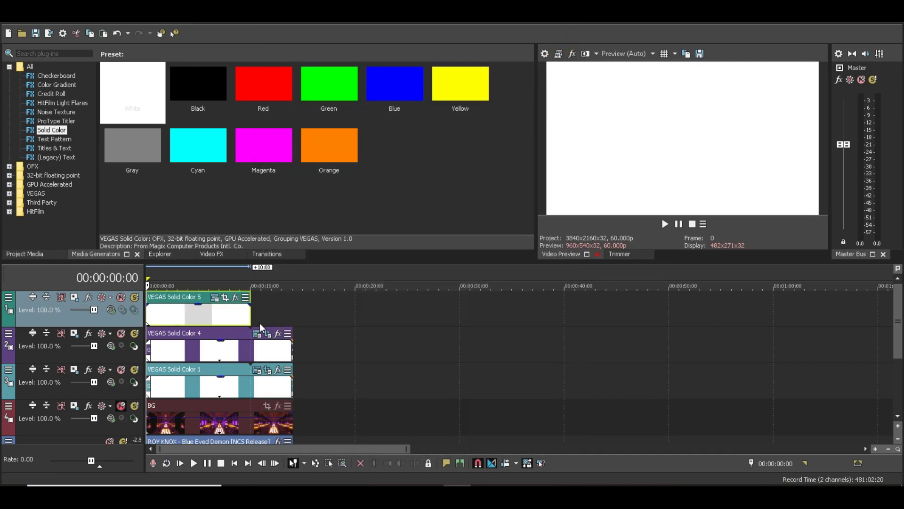
left_click_drag(249, 313, 292, 313)
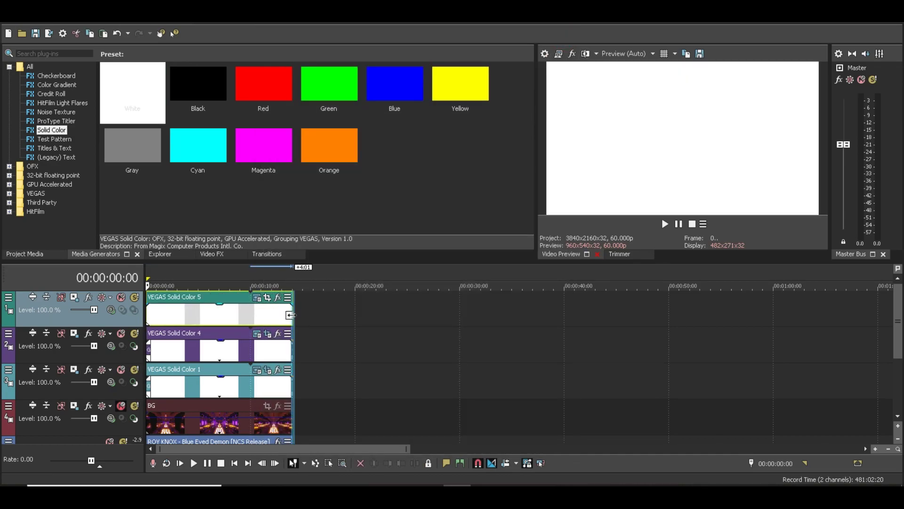
left_click(234, 313)
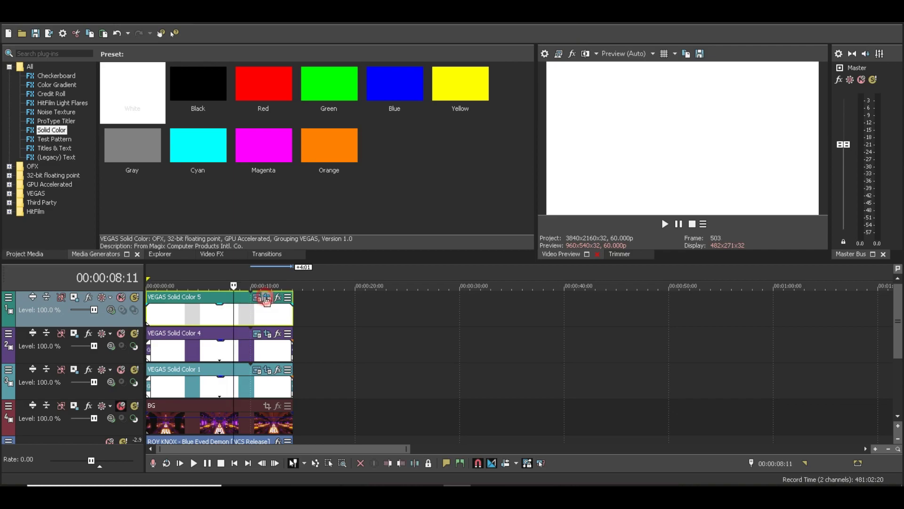
Turn on the mask for the top solid color clip in Event Pan/Crop and draw a circular mask between the two rectangles
left_click(258, 298)
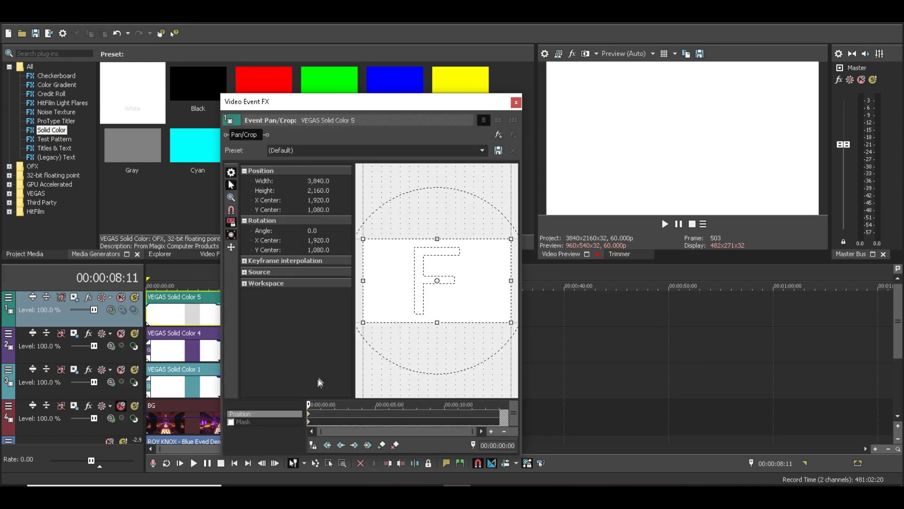
left_click(231, 422)
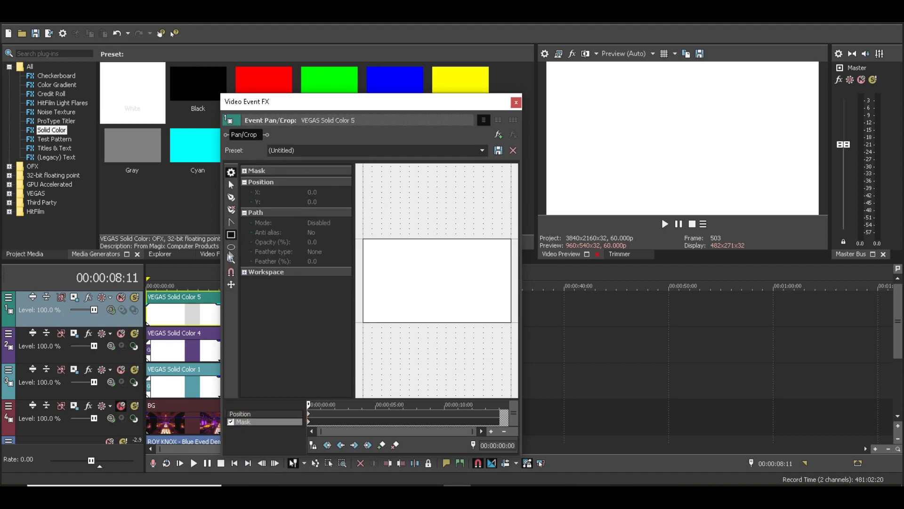
left_click(230, 247)
left_click_drag(418, 260, 443, 282)
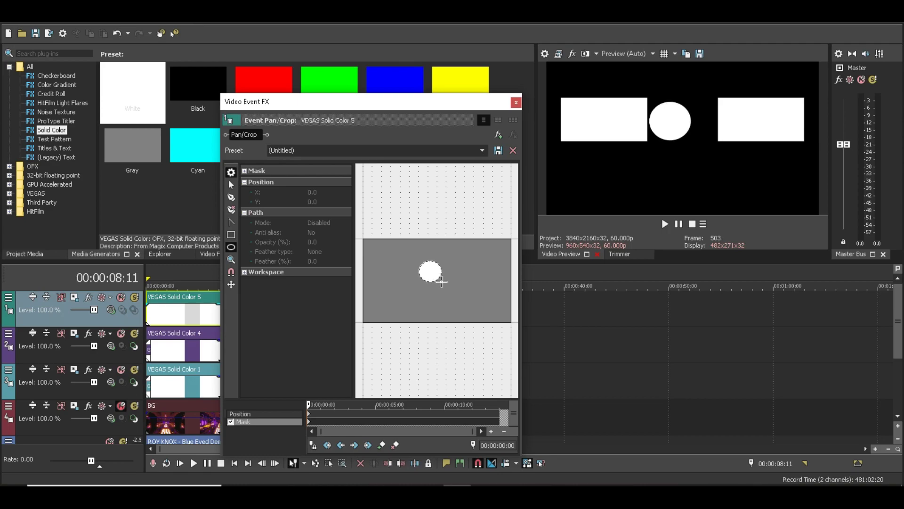
left_click_drag(441, 283, 444, 285)
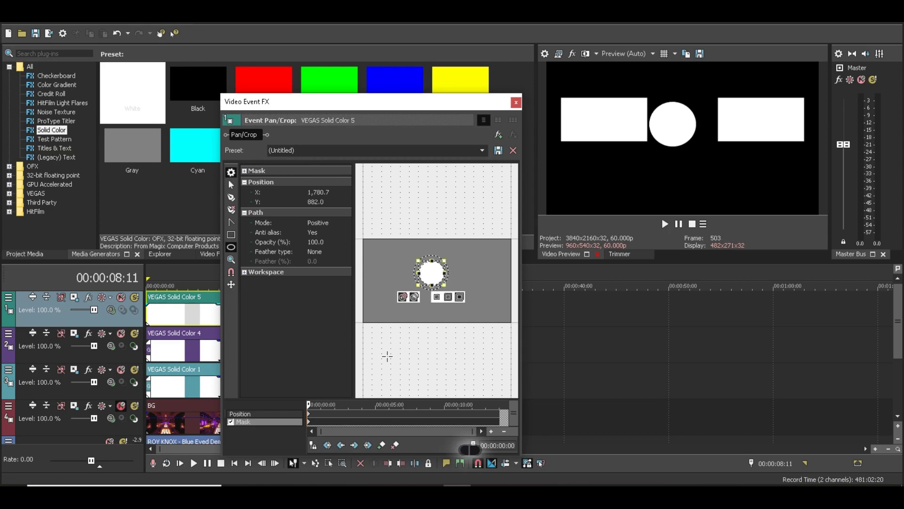
Shift the circle clip's pan/crop frame to about X Center 1,773 and Y Center 1,139, centering the circle between the rectangles
left_click(308, 415)
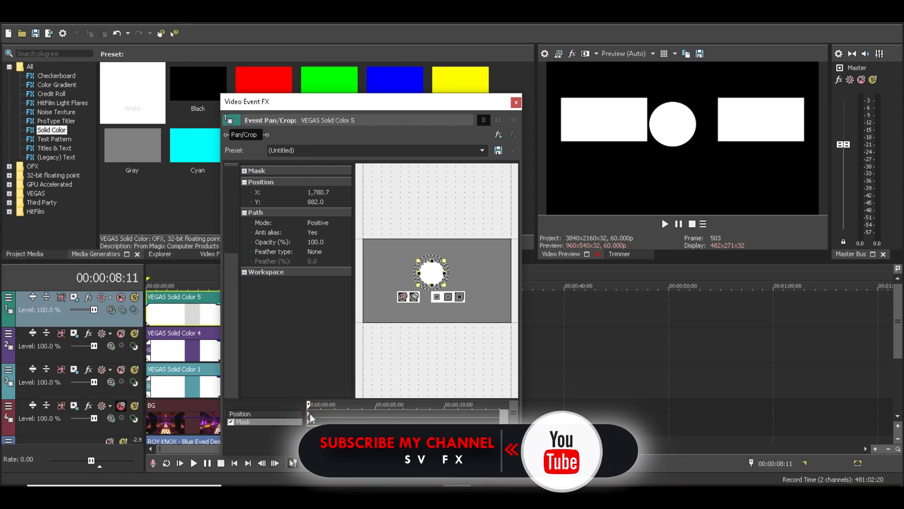
left_click(309, 413)
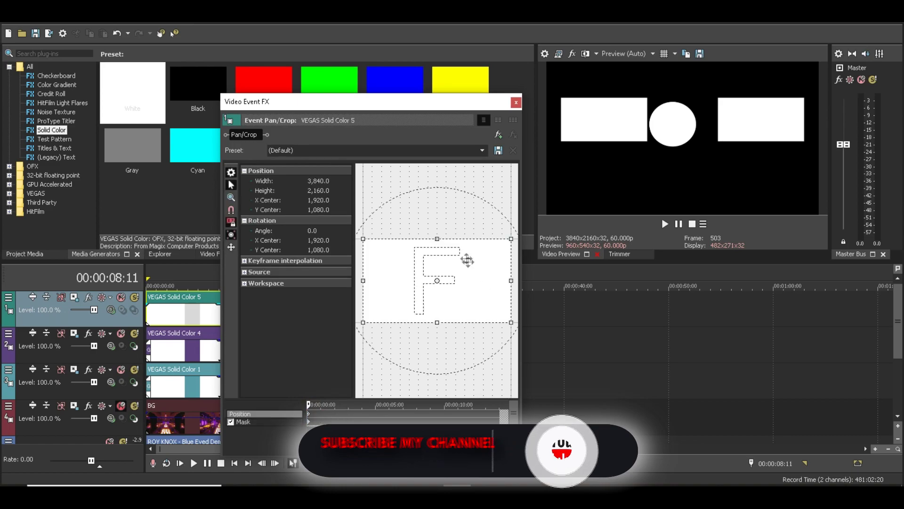
mouse_move(428, 298)
left_mouse_down()
mouse_move(438, 301)
mouse_move(423, 302)
left_mouse_up()
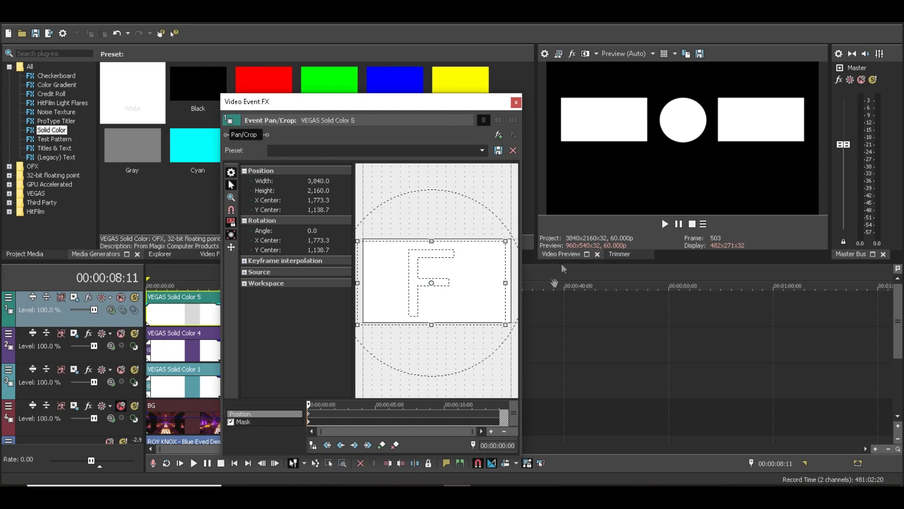
left_click(516, 102)
Add a short fade-in and fade-out to the circle clip, matching the fades of the solid color clips below
scroll(164, 325, "down", 1)
scroll(172, 324, "down", 1)
scroll(160, 310, "up", 5)
left_click_drag(147, 306, 162, 309)
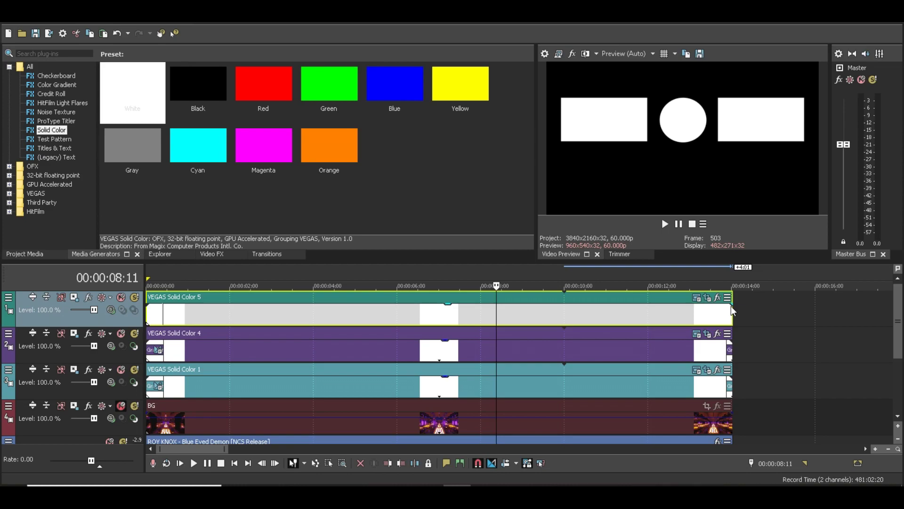
left_click_drag(733, 304, 727, 311)
Insert a new video track above the circle clip's track
left_click(792, 310)
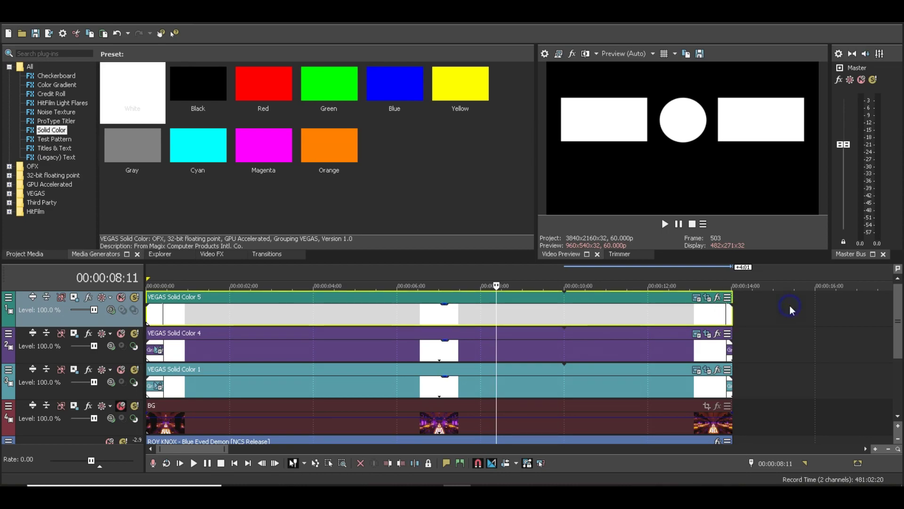
right_click(791, 310)
left_click(796, 192)
Apply the Turbulent Noise Gradient Wipe transition to the circle clip's fade-in and fade-out
left_click(158, 312)
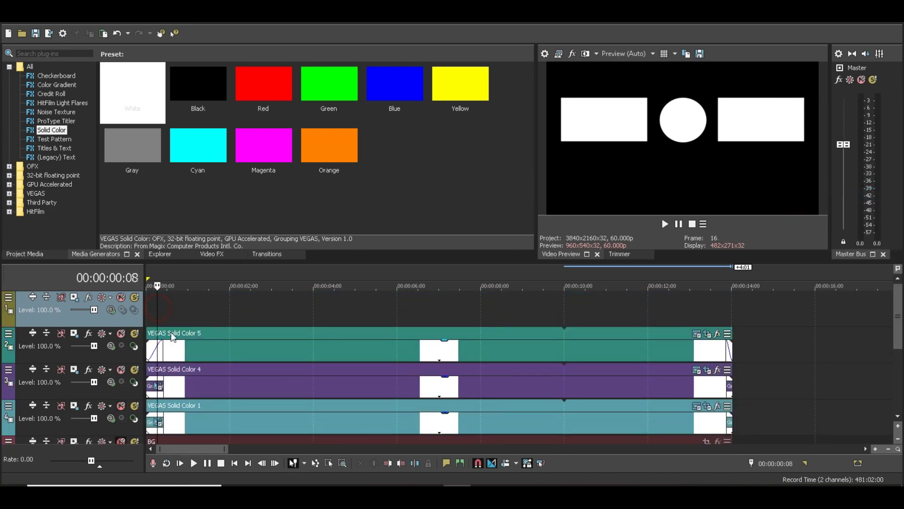
left_click(263, 254)
left_click(134, 146)
left_click_drag(134, 146, 156, 358)
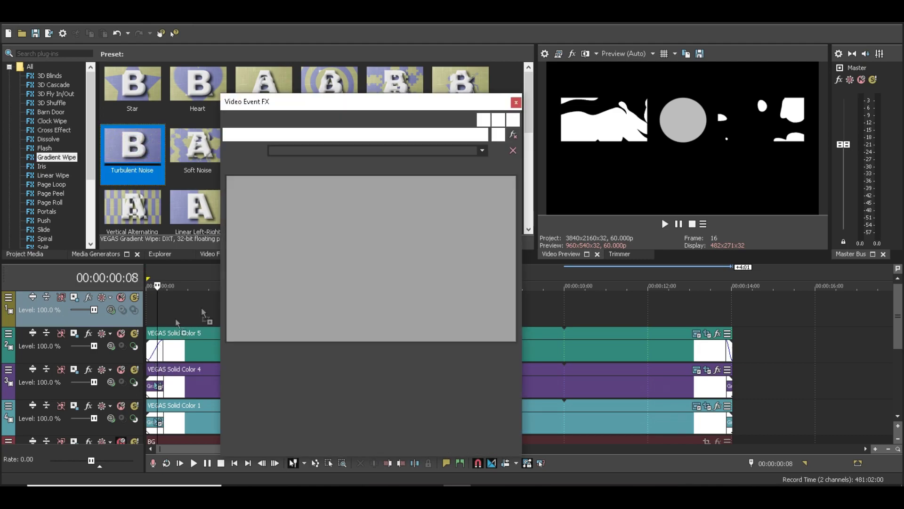
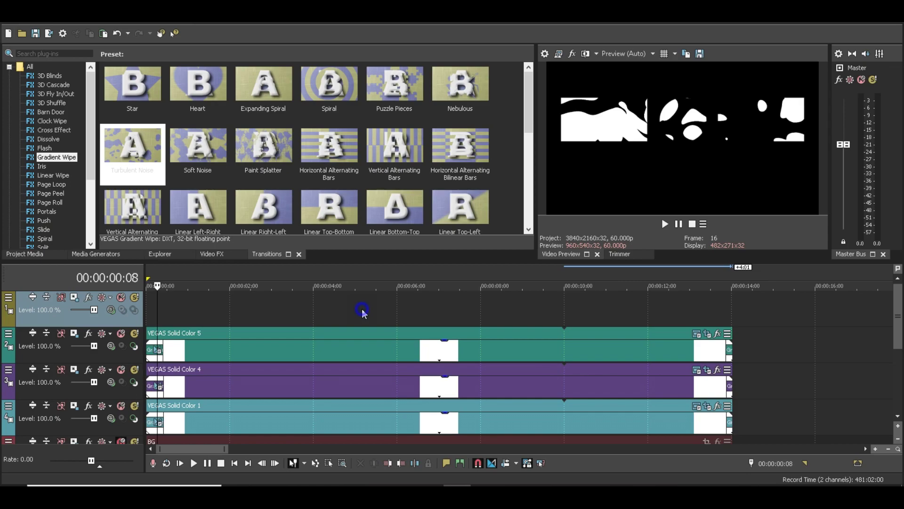
Insert two more empty video tracks at the top of the timeline
left_click(426, 195)
right_click(300, 308)
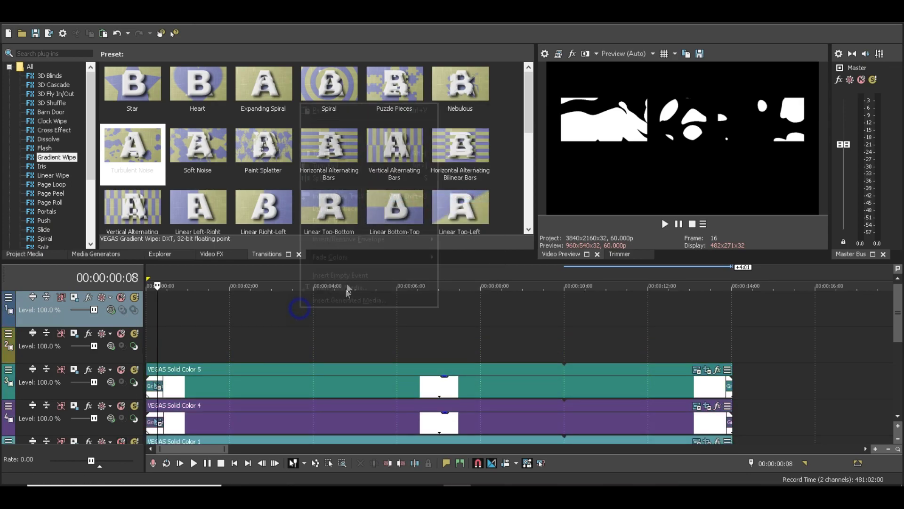
left_click(368, 208)
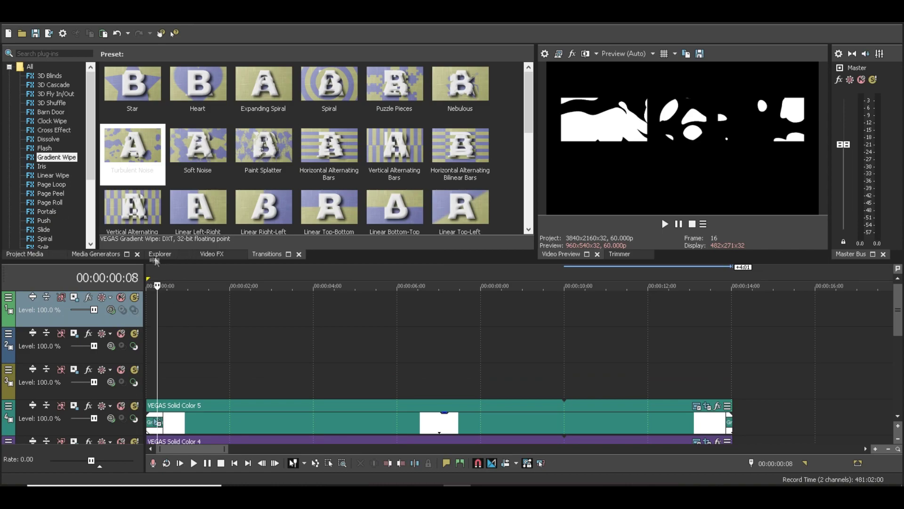
Place a (Legacy) Text clip with the Default Text preset at the start of the empty track directly above the circle clip
left_click(93, 258)
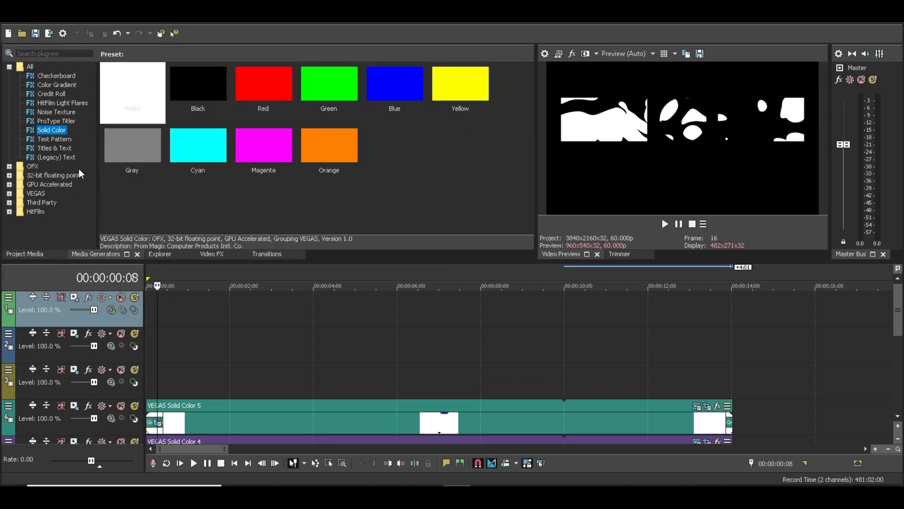
left_click(63, 159)
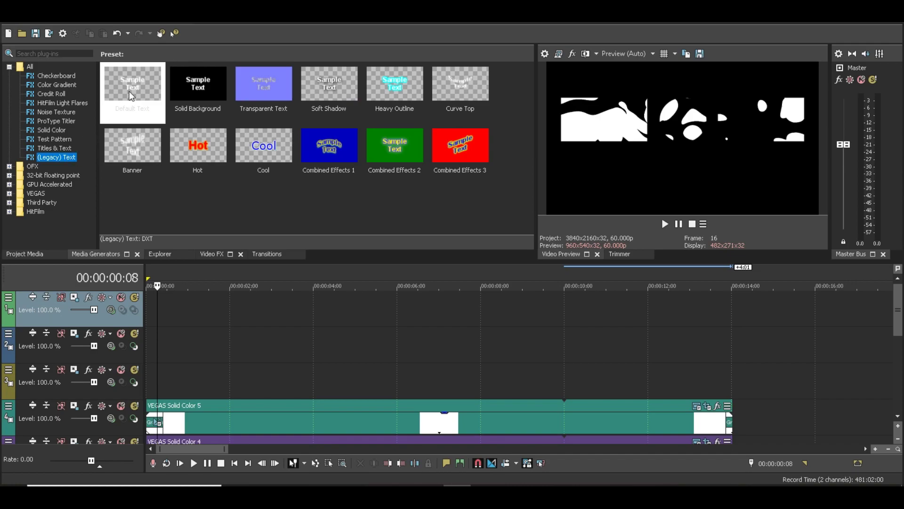
left_click_drag(135, 86, 137, 381)
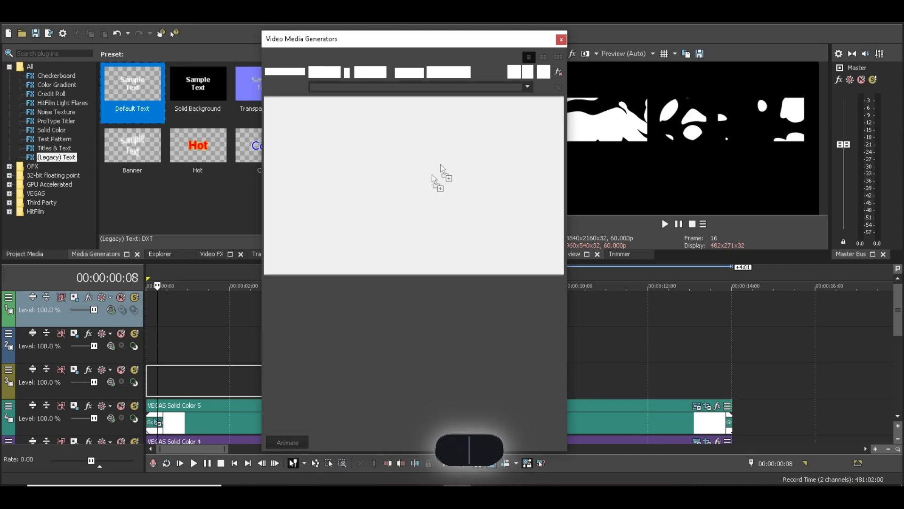
Replace the sample text with "MY SUGGESTION"
left_click_drag(466, 233, 291, 109)
type("MY")
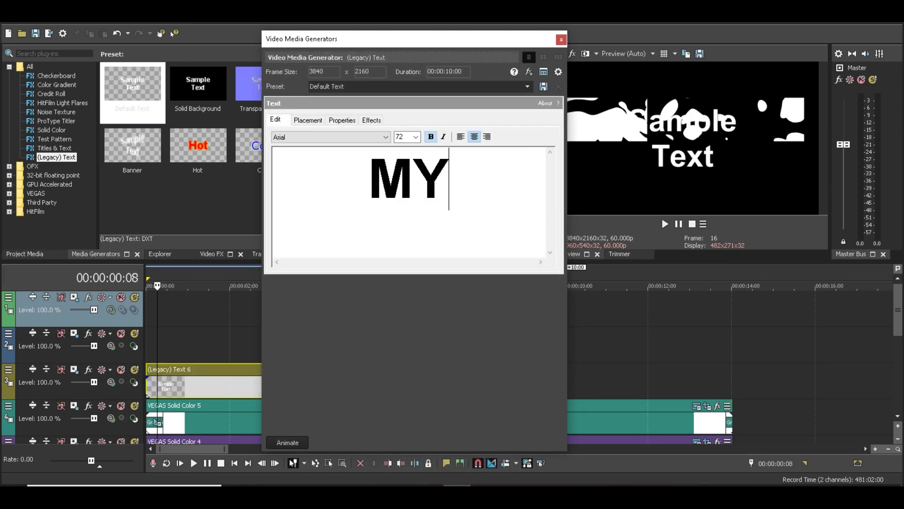
type(" SU")
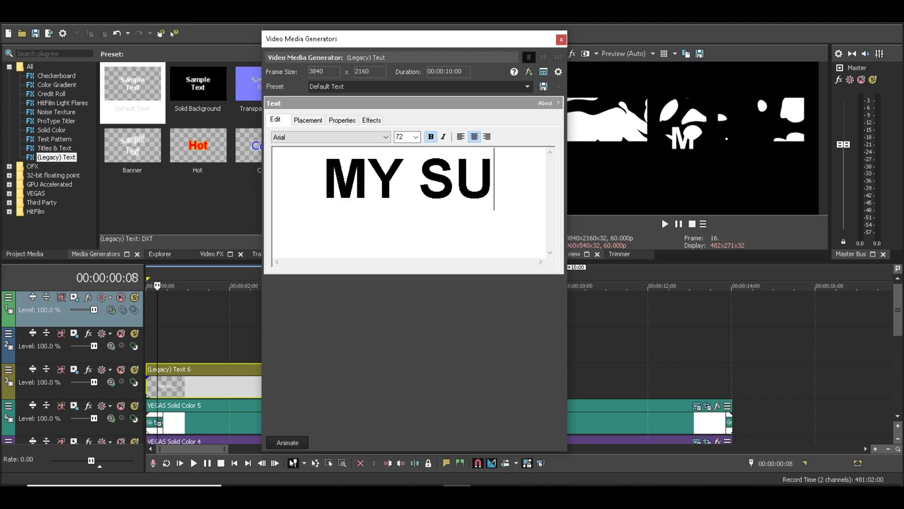
type("GGESTION")
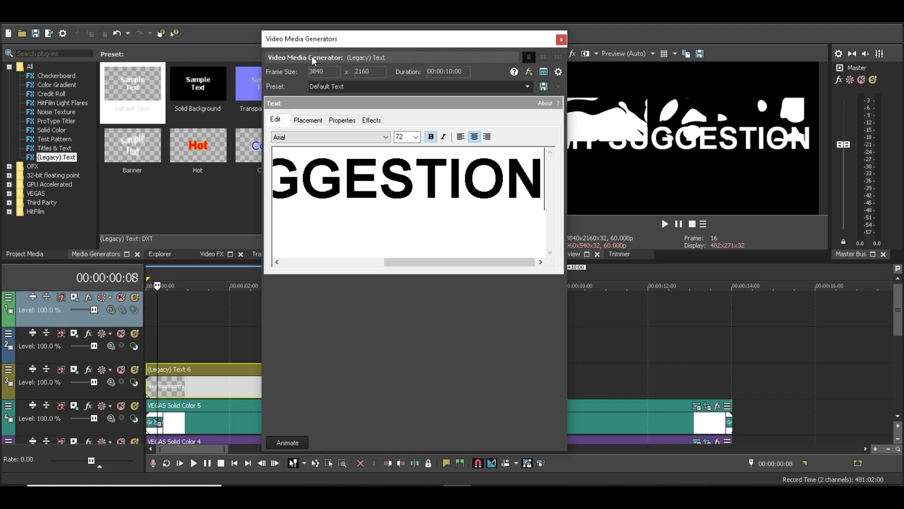
Try the text at size 20 in the MV Boli and Roman fonts
left_click(415, 137)
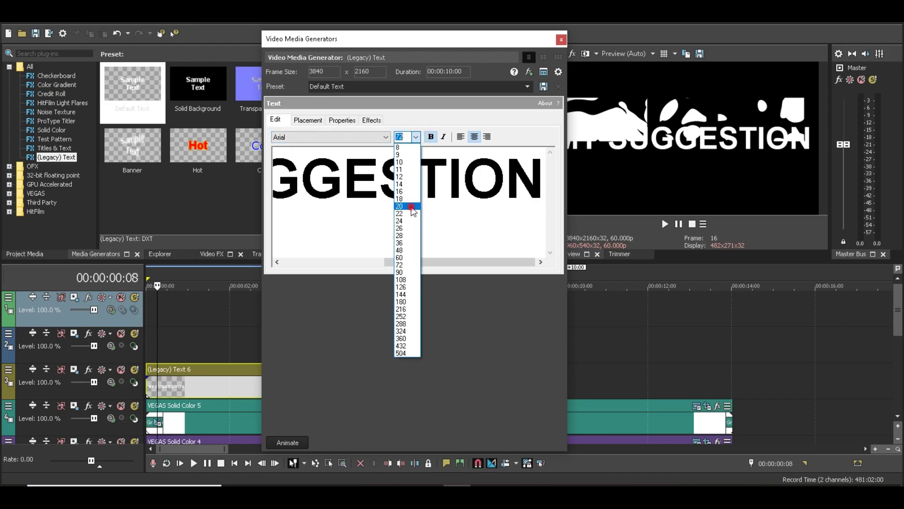
left_click(413, 206)
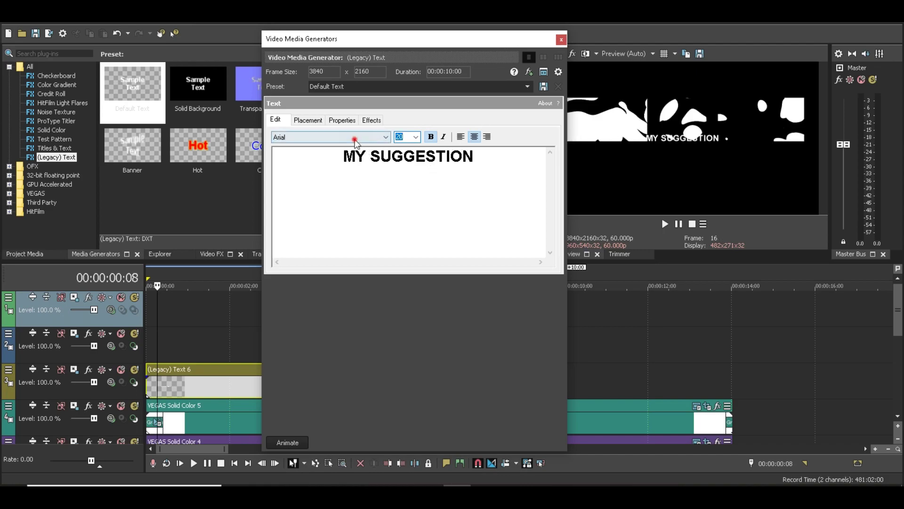
left_click(385, 136)
scroll(329, 311, "down", 1)
scroll(330, 311, "down", 5)
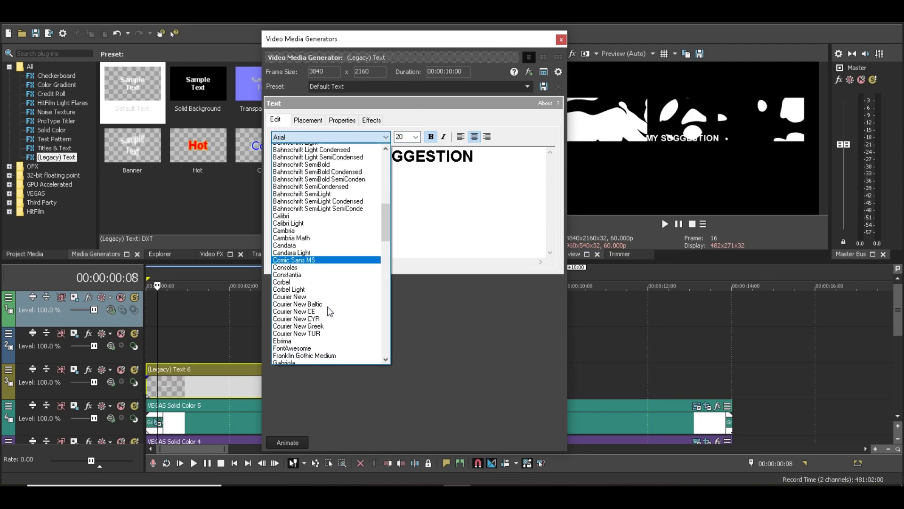
scroll(312, 337, "down", 1)
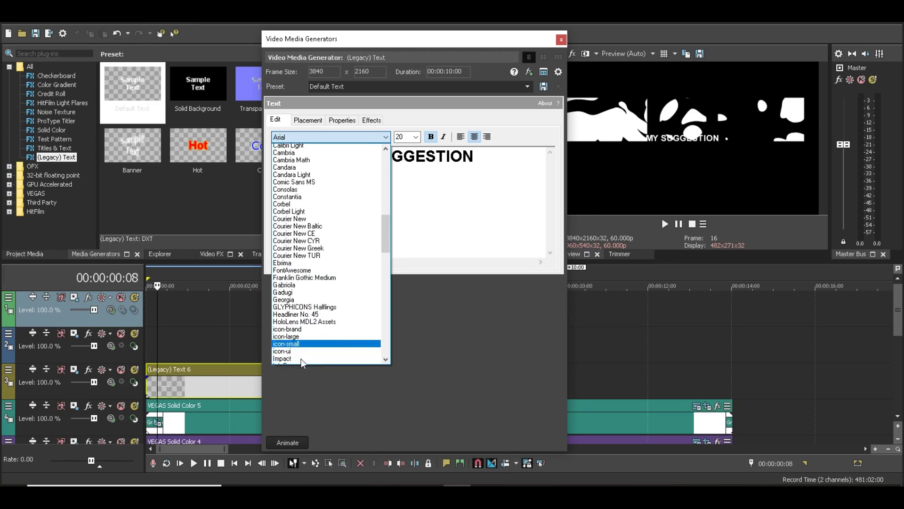
scroll(313, 292, "down", 3)
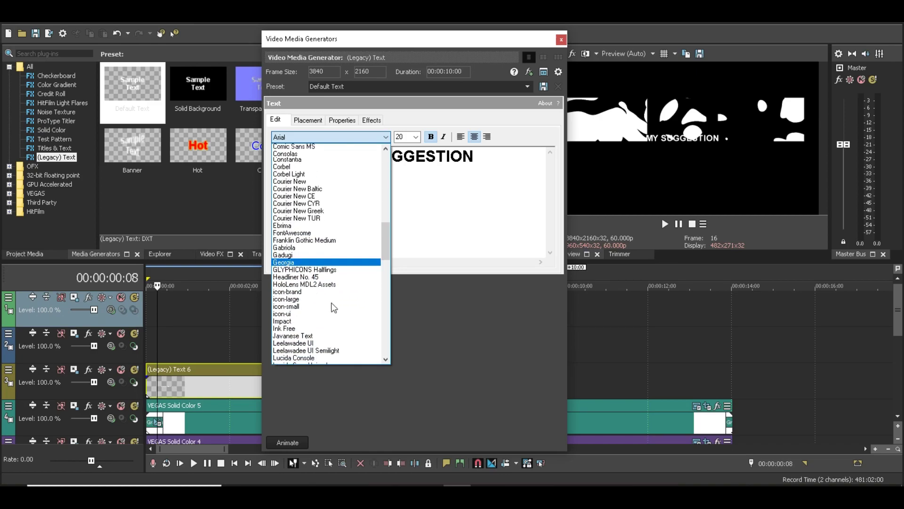
scroll(333, 348, "down", 7)
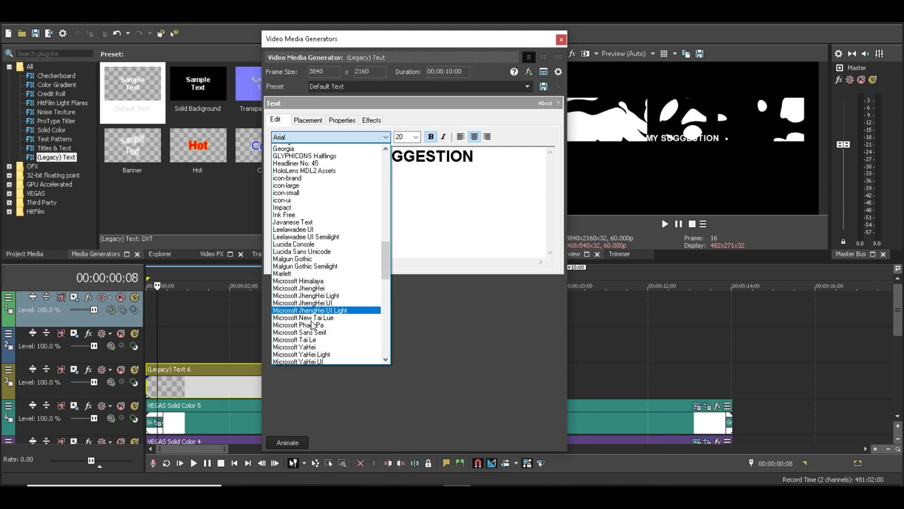
scroll(311, 335, "down", 1)
left_click(309, 317)
left_click(355, 137)
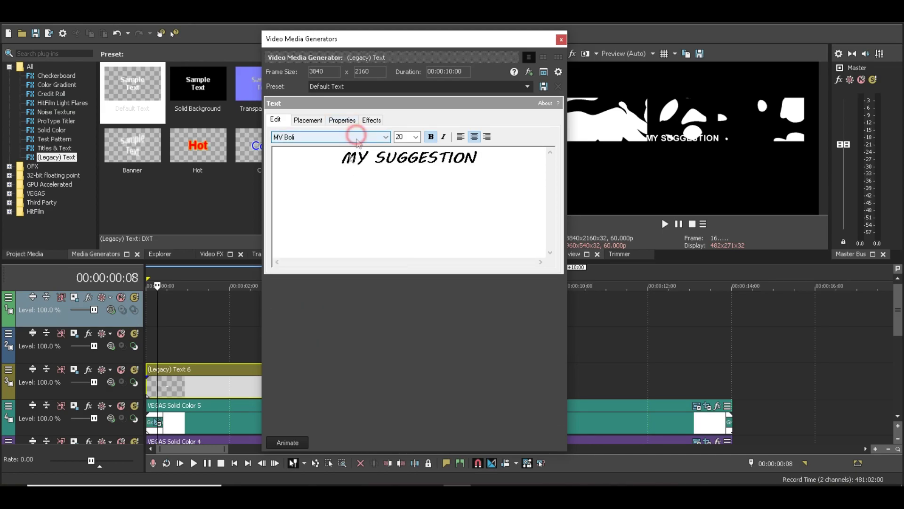
left_click(317, 206)
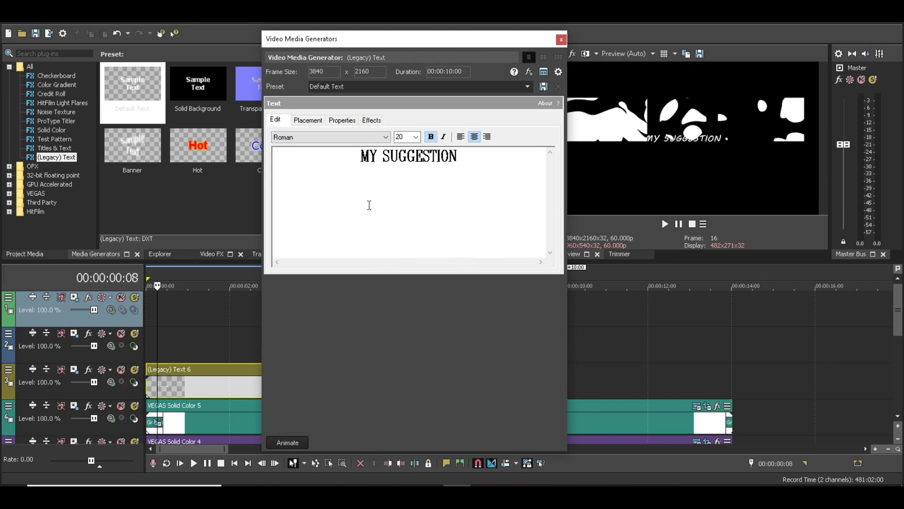
Format the whole "MY SUGGESTION" text in SimSun, without bold, at size 36
key("ctrl+a")
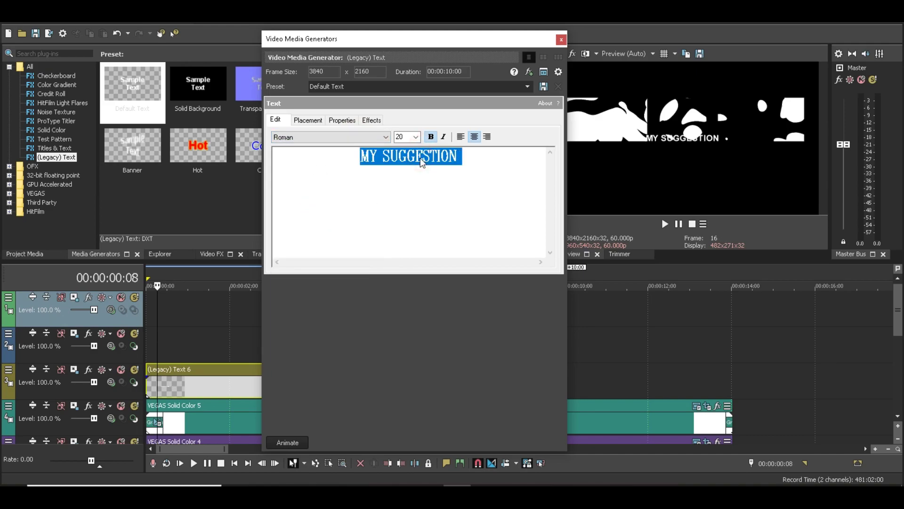
left_click(371, 137)
left_click(317, 244)
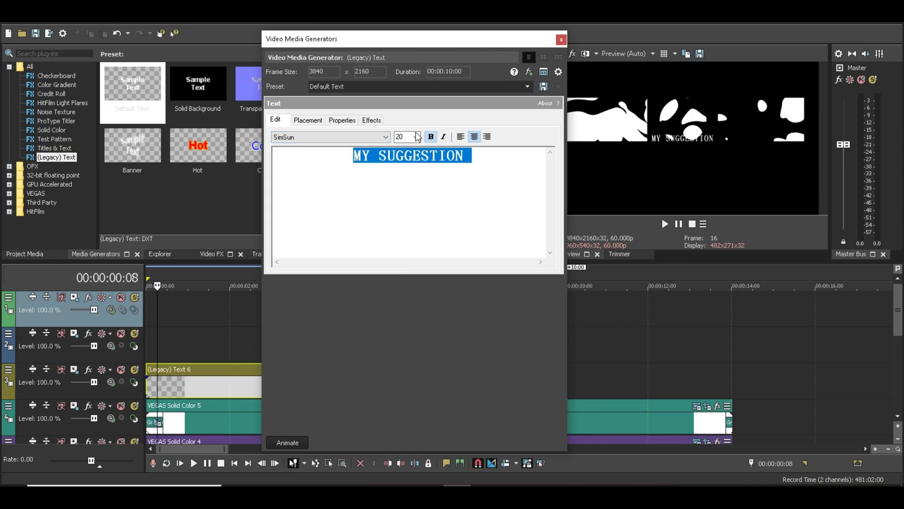
left_click(431, 138)
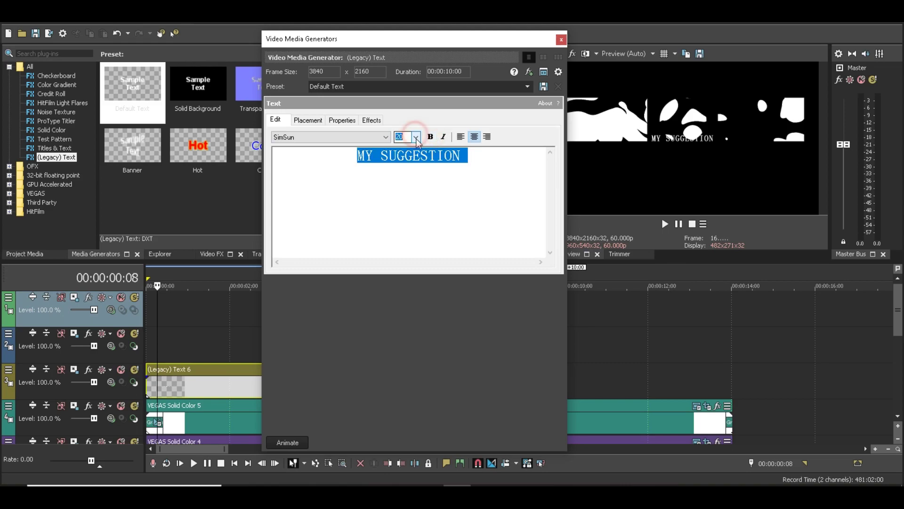
left_click(417, 137)
left_click(404, 243)
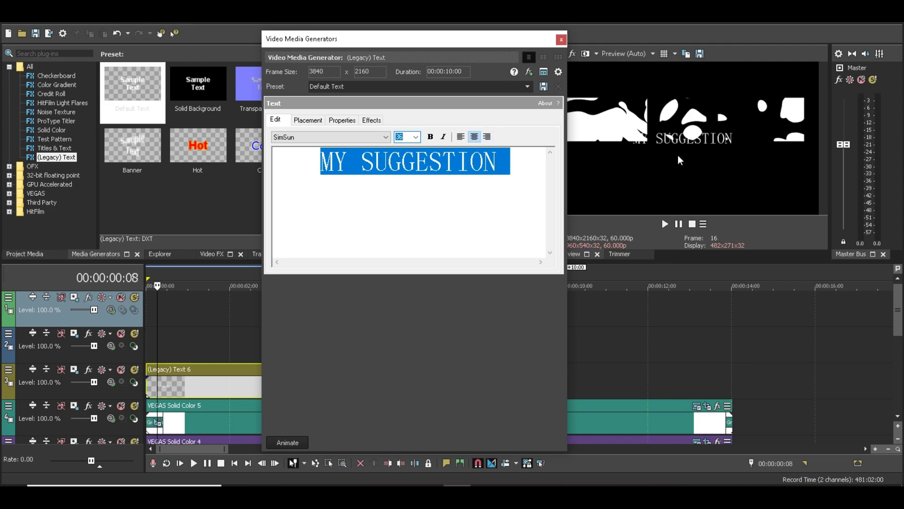
Place the "MY SUGGESTION" text beneath the first white box, at about X -0.576 and Y 0.339
left_click(308, 120)
left_click_drag(363, 212, 344, 219)
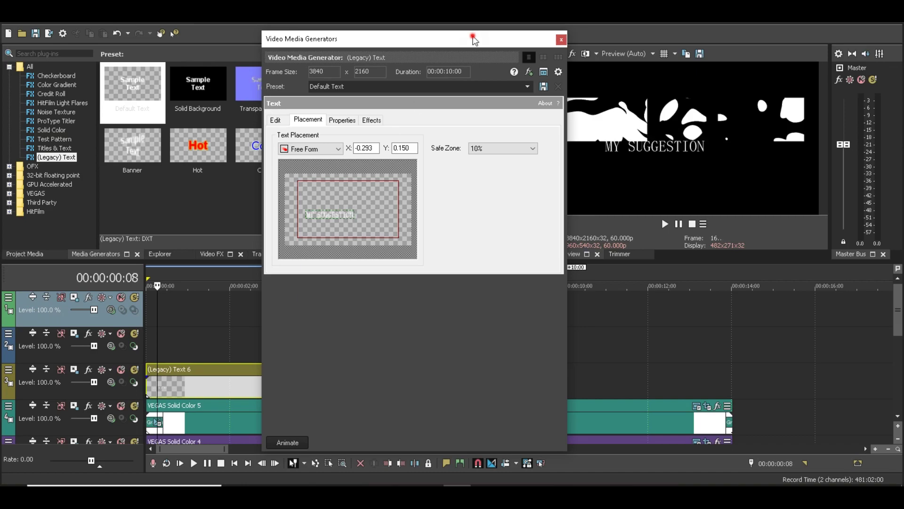
left_click_drag(473, 40, 375, 45)
left_click_drag(239, 219, 227, 230)
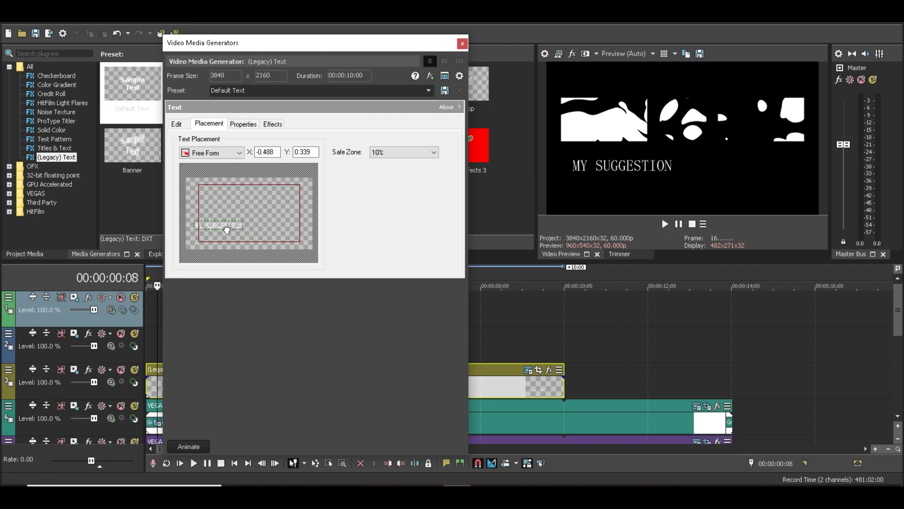
left_click_drag(226, 229, 226, 229)
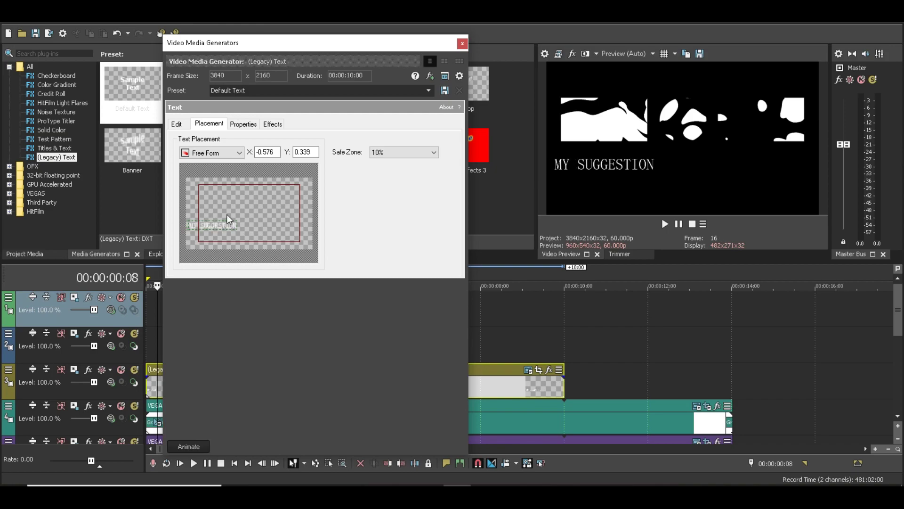
Reduce the "MY SUGGESTION" text to size 28, keeping the space between its words, and close the generator settings
left_click(187, 125)
left_click(262, 167)
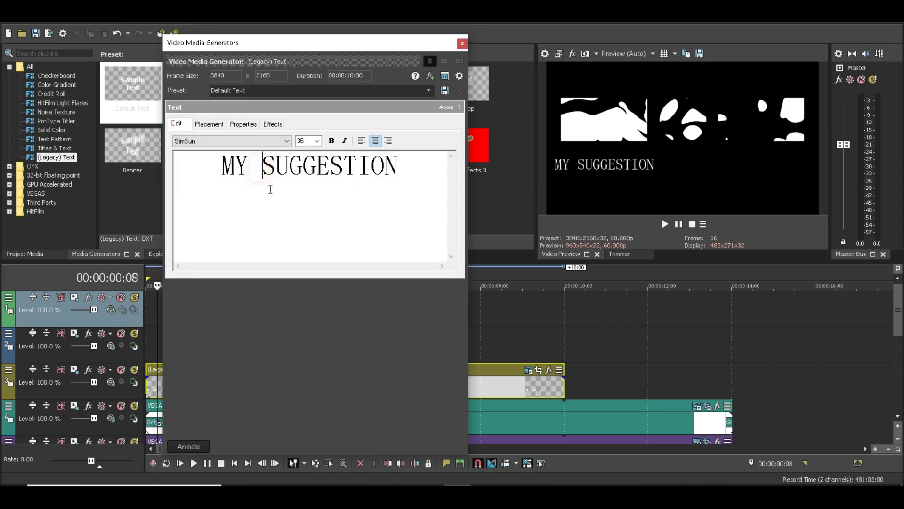
key("BackSpace")
left_click(317, 140)
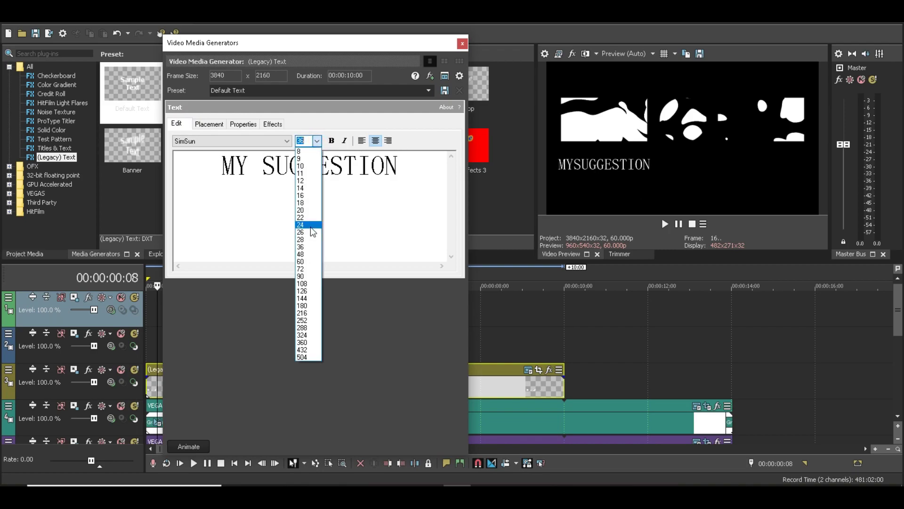
left_click(310, 239)
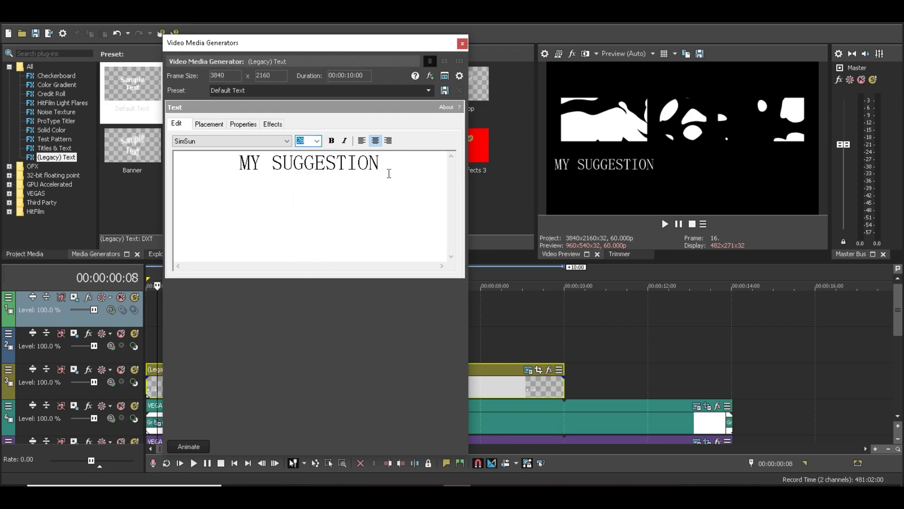
triple_click(357, 172)
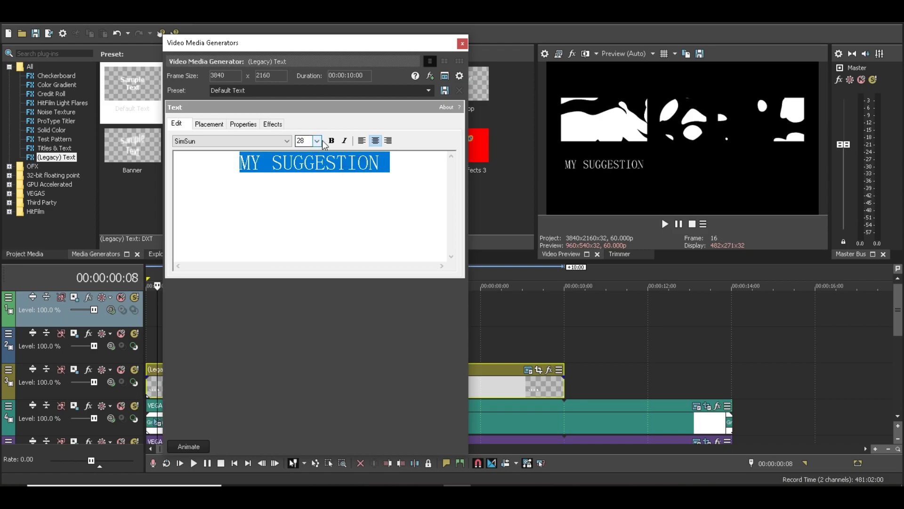
left_click(462, 44)
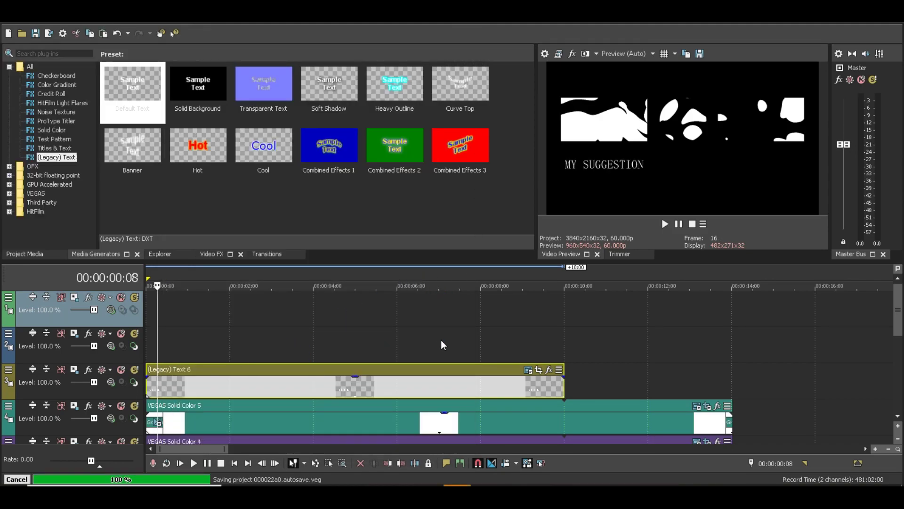
Extend the "MY SUGGESTION" clip to the end of the circle clip and give it a short fade-in
left_click_drag(562, 380, 733, 380)
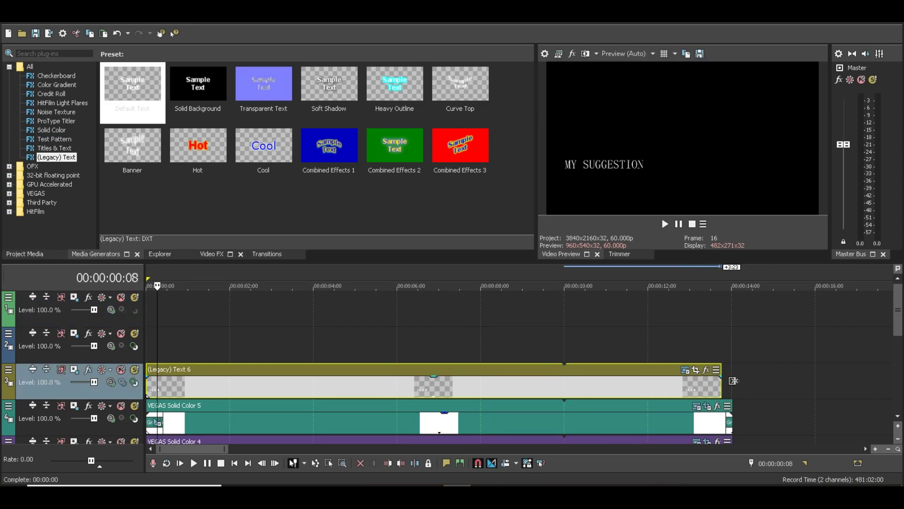
scroll(321, 353, "down", 1)
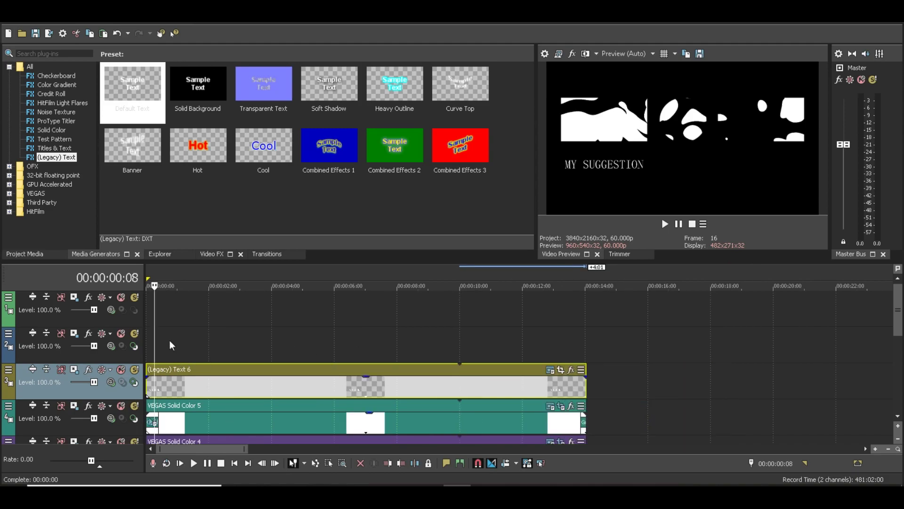
left_click_drag(148, 376, 155, 376)
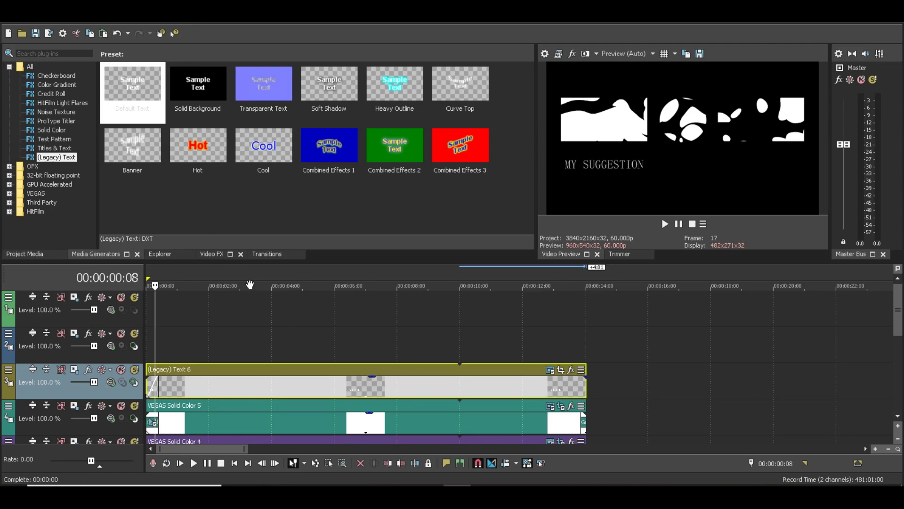
Apply the Gradient Wipe Linear Left-Right preset to the "MY SUGGESTION" clip's fade-in and add a short fade-out at its end
left_click(264, 253)
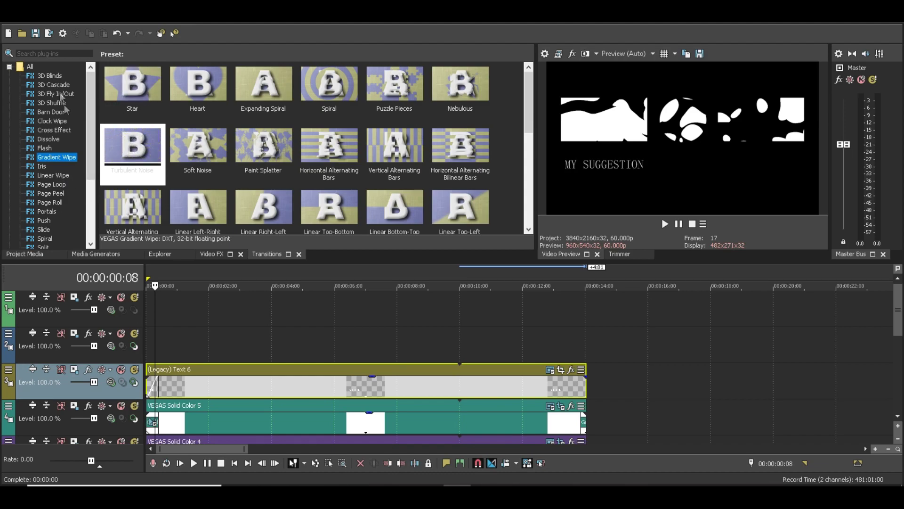
left_click(207, 213)
left_click_drag(207, 213, 151, 384)
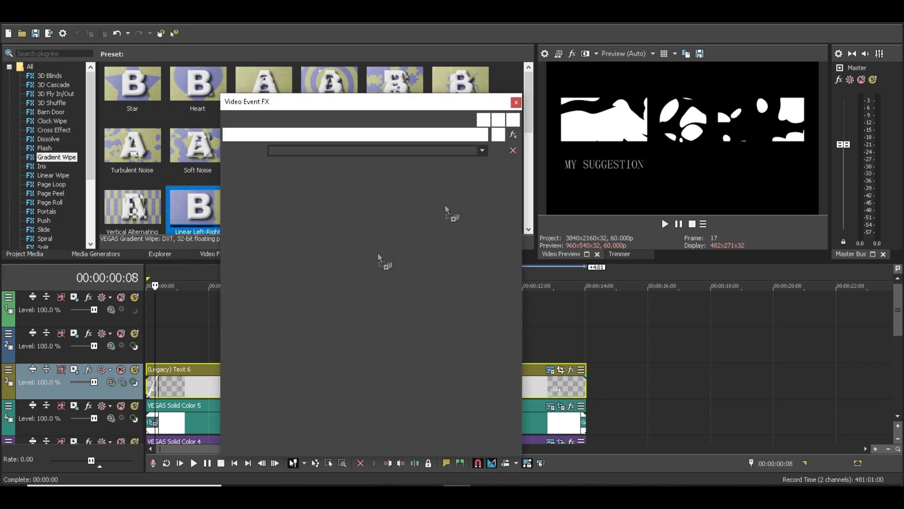
left_click(516, 103)
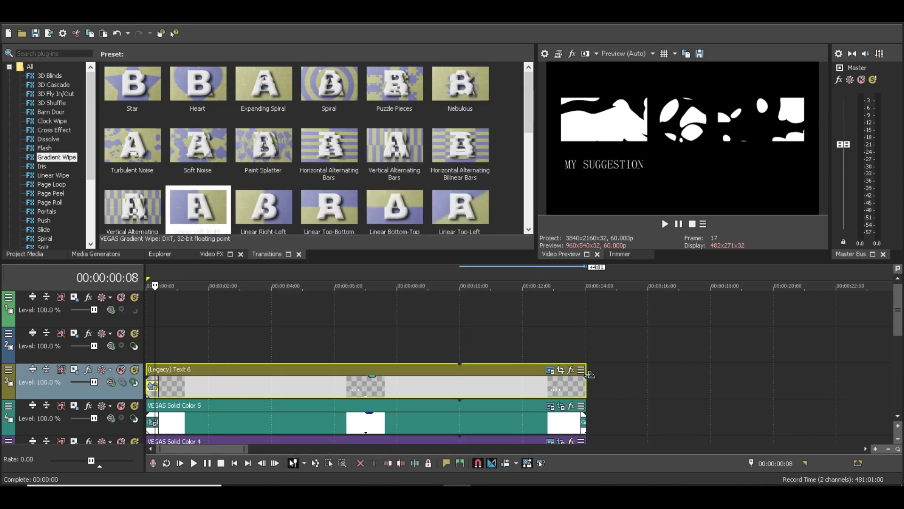
left_click_drag(585, 376, 582, 379)
left_click(331, 386)
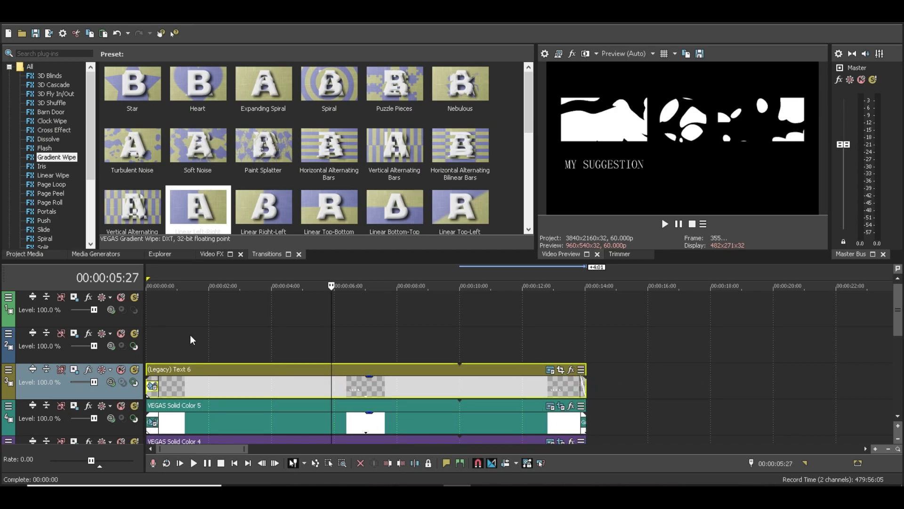
Paste a copy of the "MY SUGGESTION" clip at the start of the empty track directly above it
left_click(149, 345)
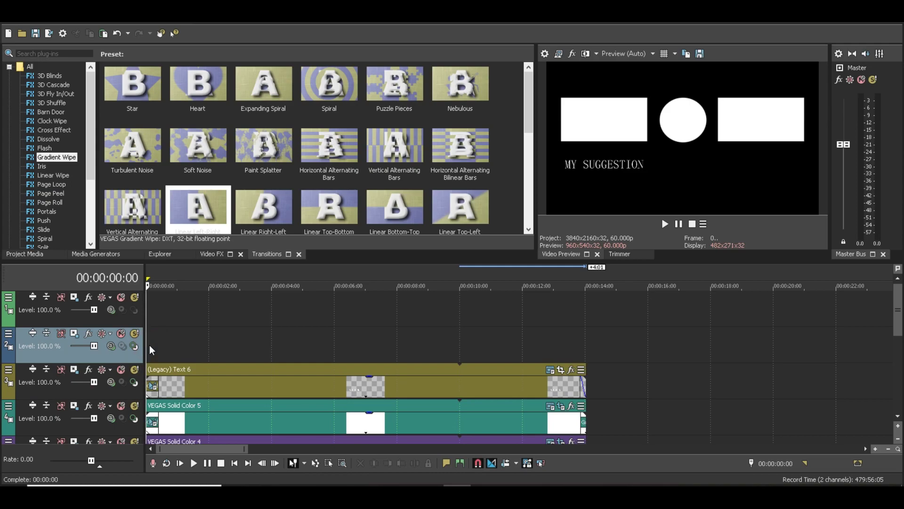
key("ctrl+v")
left_click(530, 214)
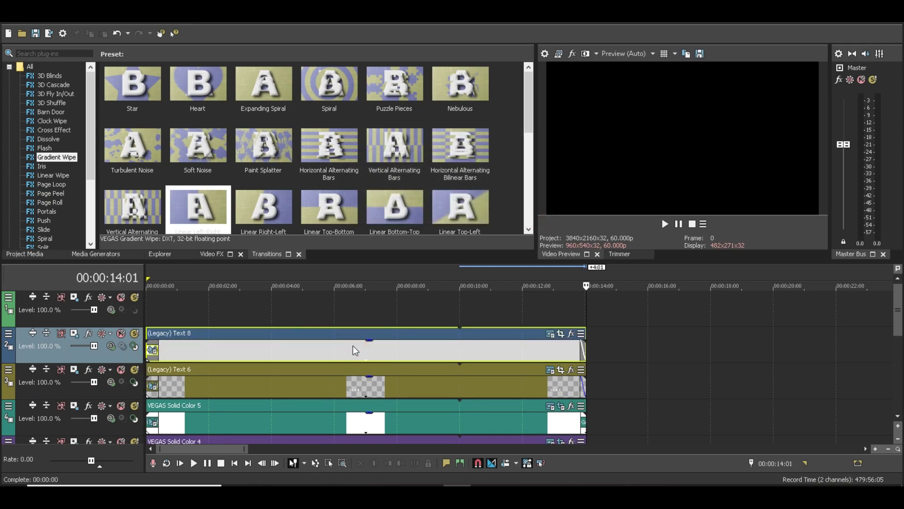
left_click(352, 346)
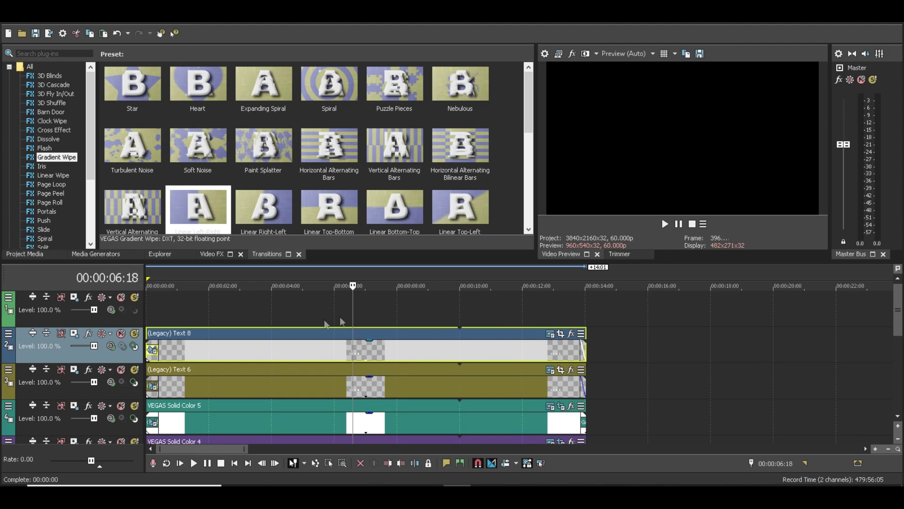
Change the opening transition of the copied text clip to the Gradient Wipe Linear Right-Left preset
left_click_drag(268, 211, 153, 351)
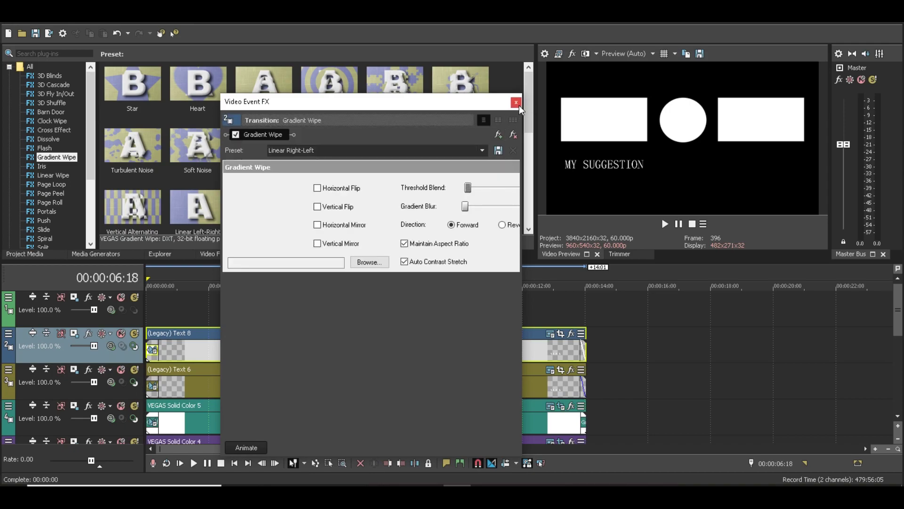
left_click(519, 105)
left_click(248, 355)
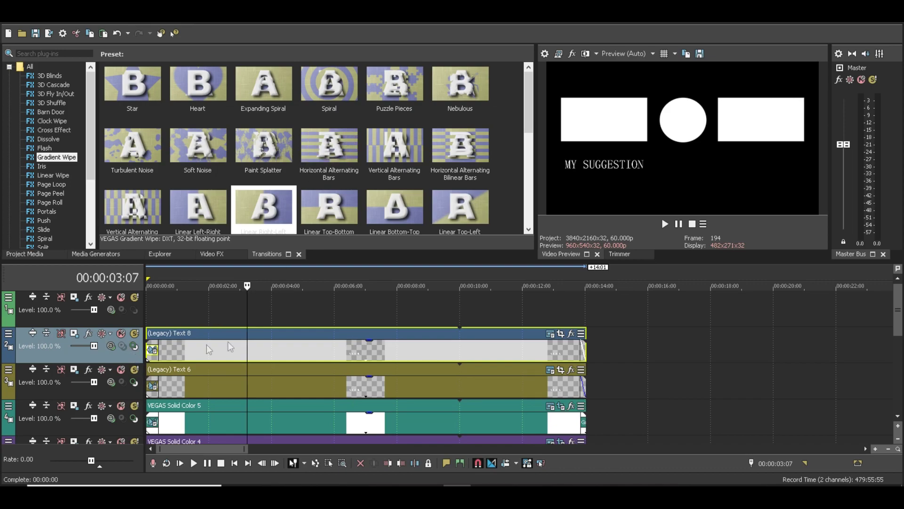
Replace the copied clip's text with "PREVIOUS VIDEO", left-aligned and at size 28
left_click(551, 337)
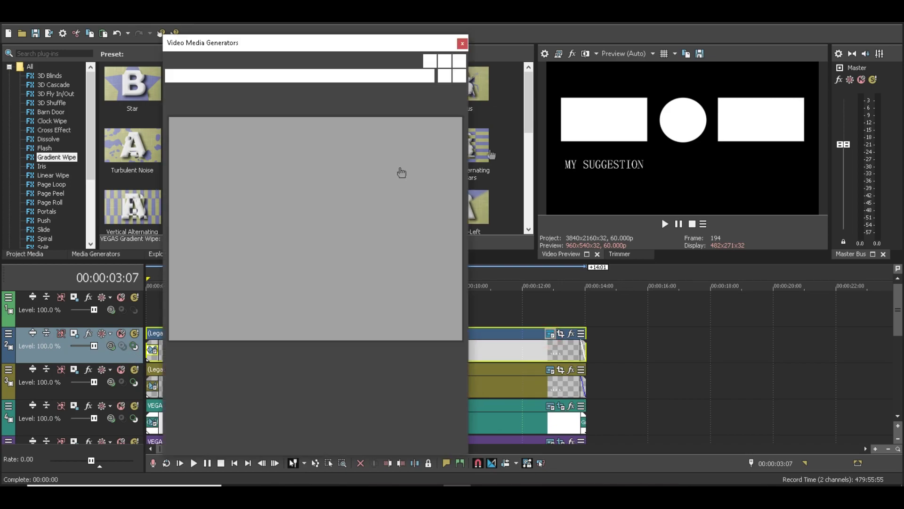
left_click(378, 164)
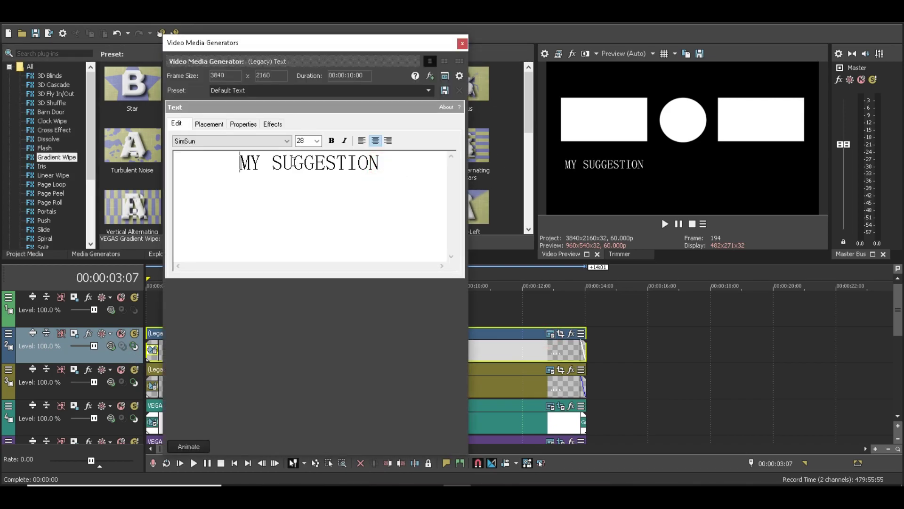
key("ctrl+a")
type("PRE")
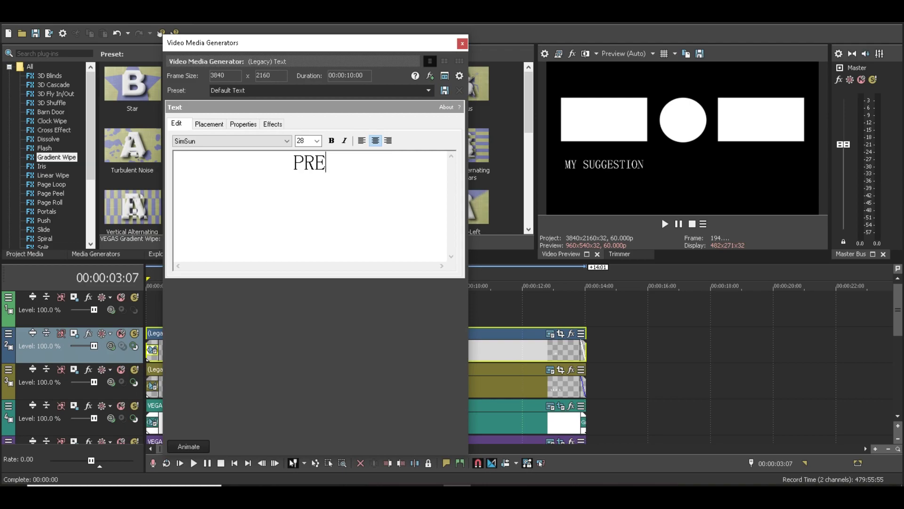
key("ctrl+l")
type("VIOUS")
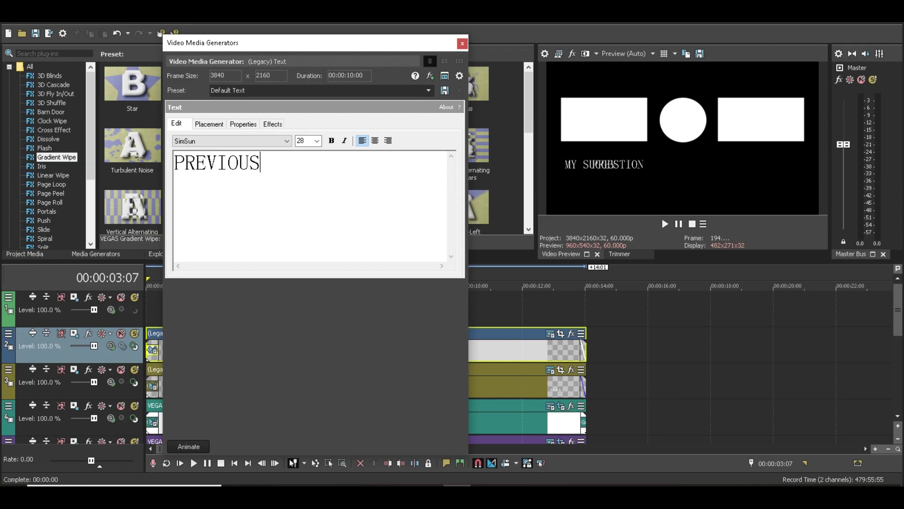
type(" VU")
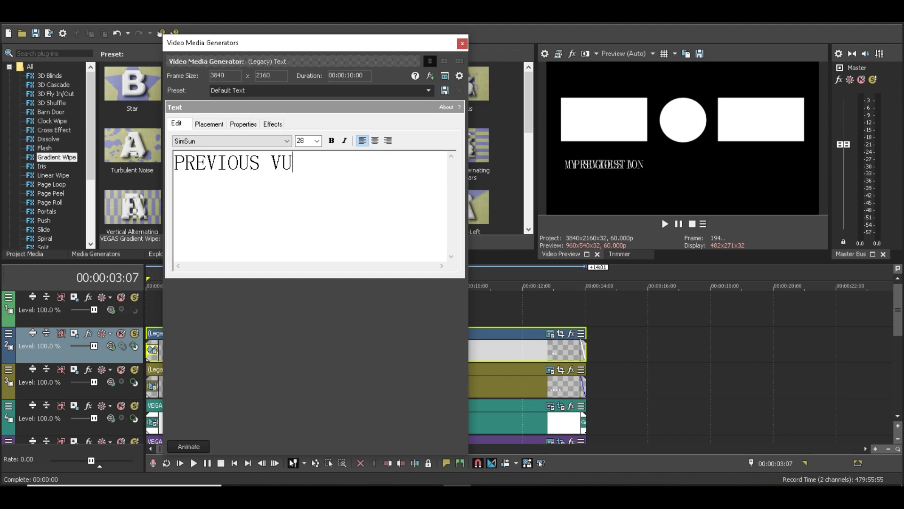
key("BackSpace")
type("IDEO")
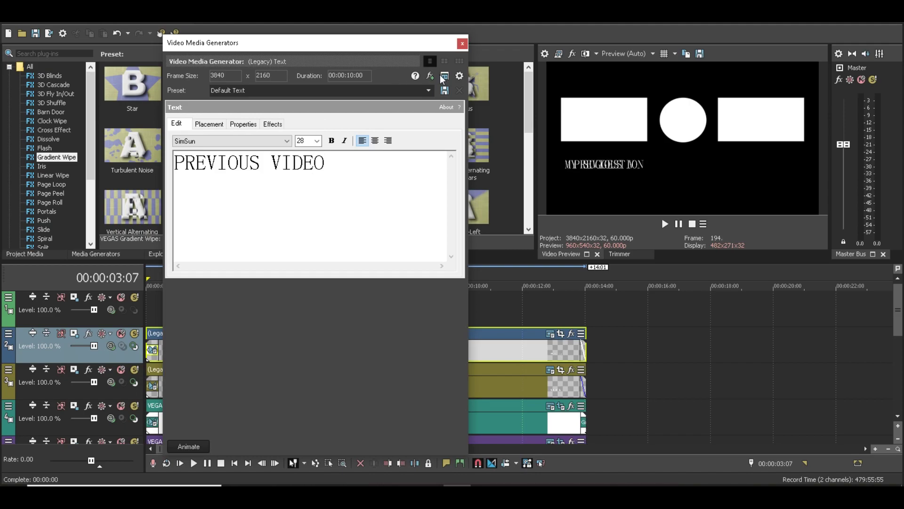
left_click(317, 141)
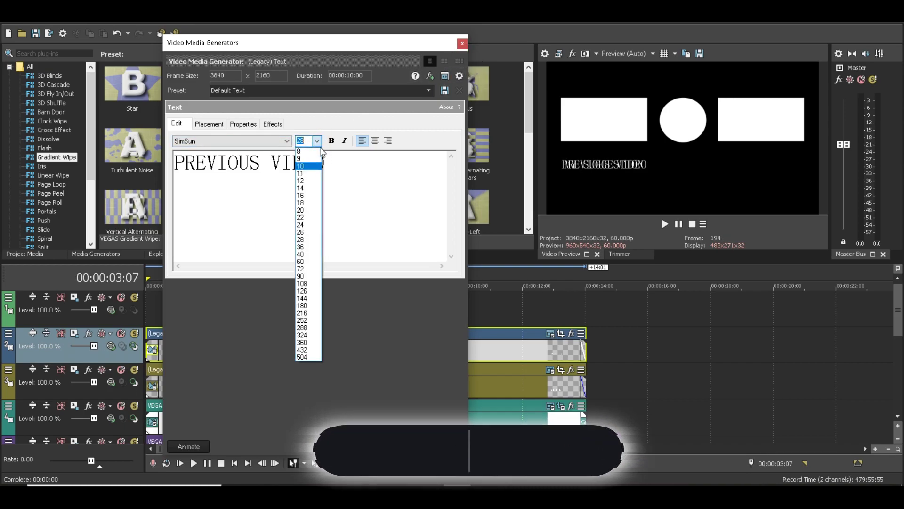
left_click(316, 145)
Place the "PREVIOUS VIDEO" text beneath the second white box, at about X 0.577 and Y 0.358
left_click(209, 124)
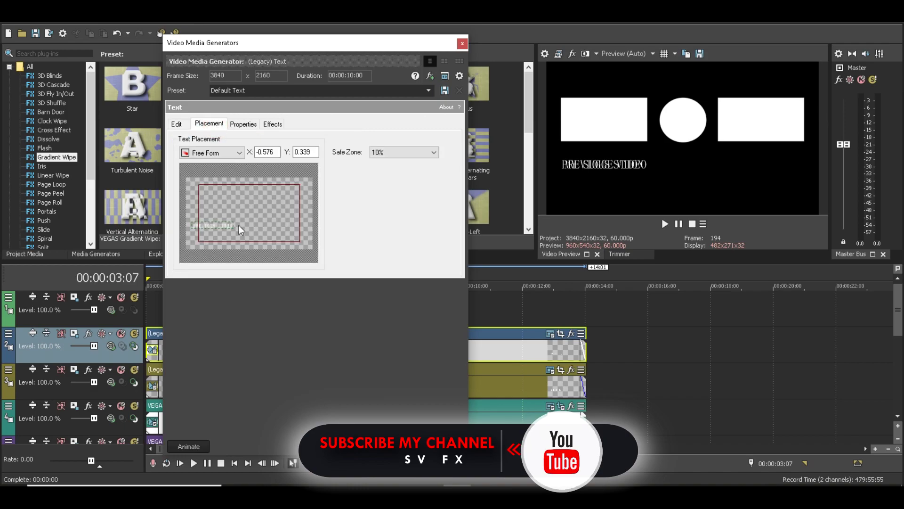
left_click_drag(231, 228, 295, 227)
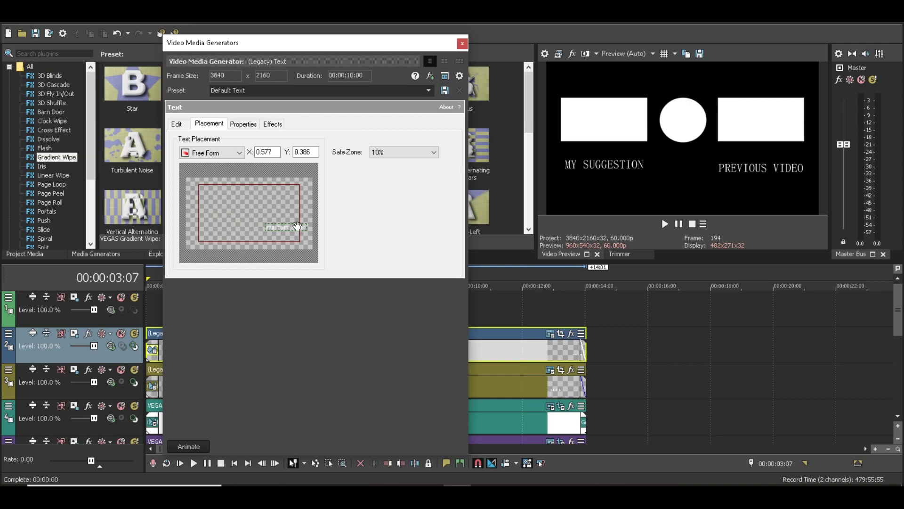
left_click_drag(297, 227, 297, 225)
left_click_drag(297, 226, 297, 225)
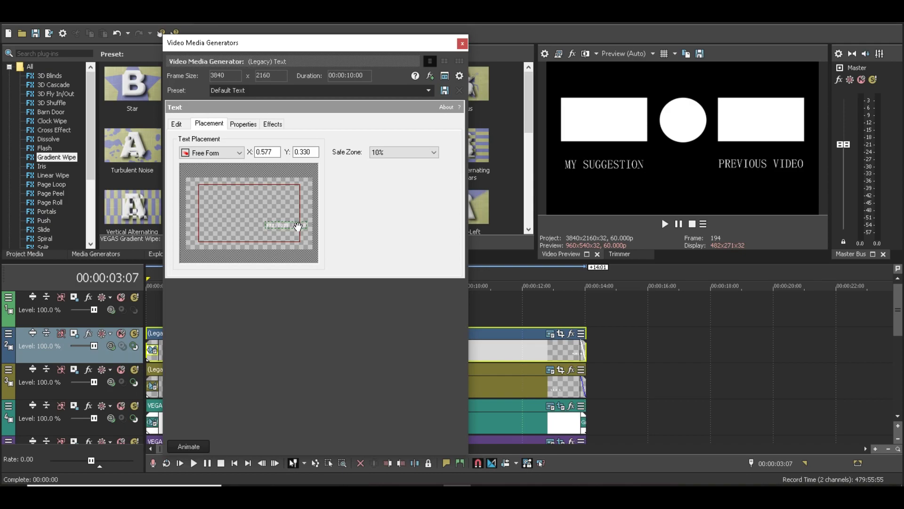
left_click_drag(298, 227, 296, 226)
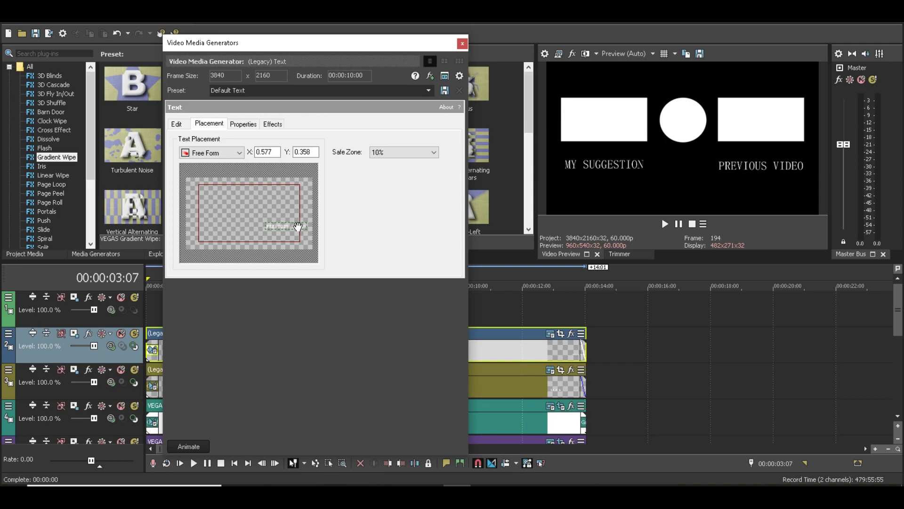
left_click(461, 46)
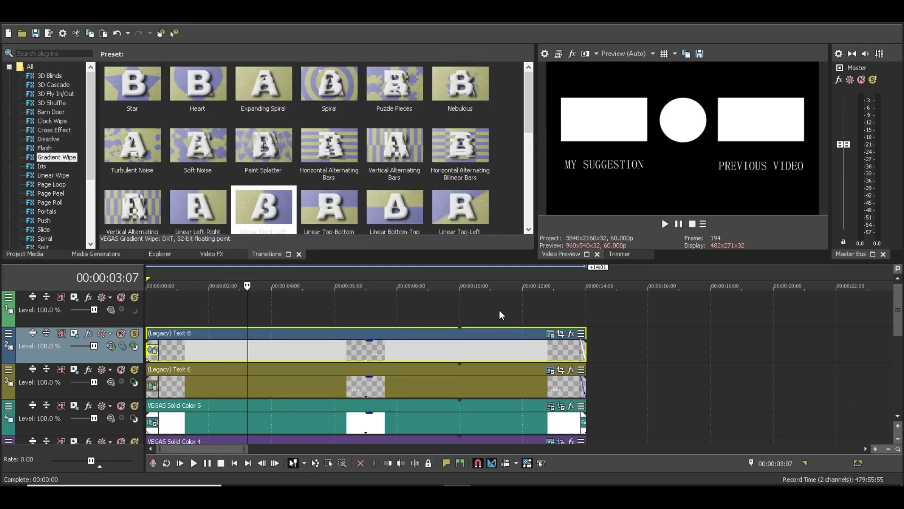
Insert an empty video track above all the others and bring up the (Legacy) Text media generator
right_click(401, 310)
left_click(468, 199)
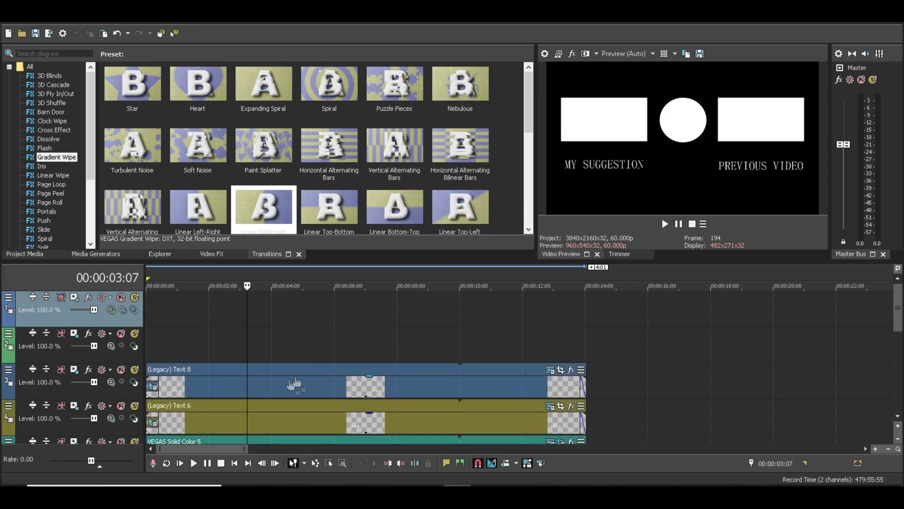
left_click(274, 385)
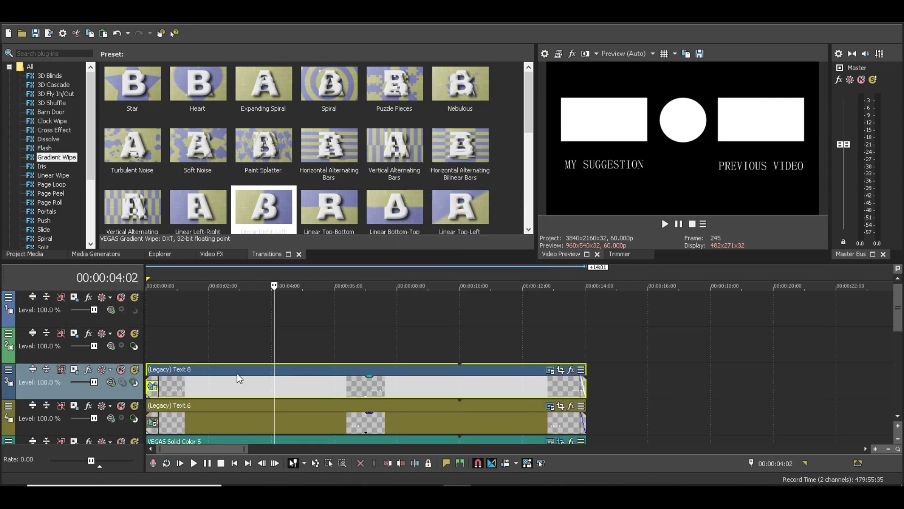
left_click(96, 253)
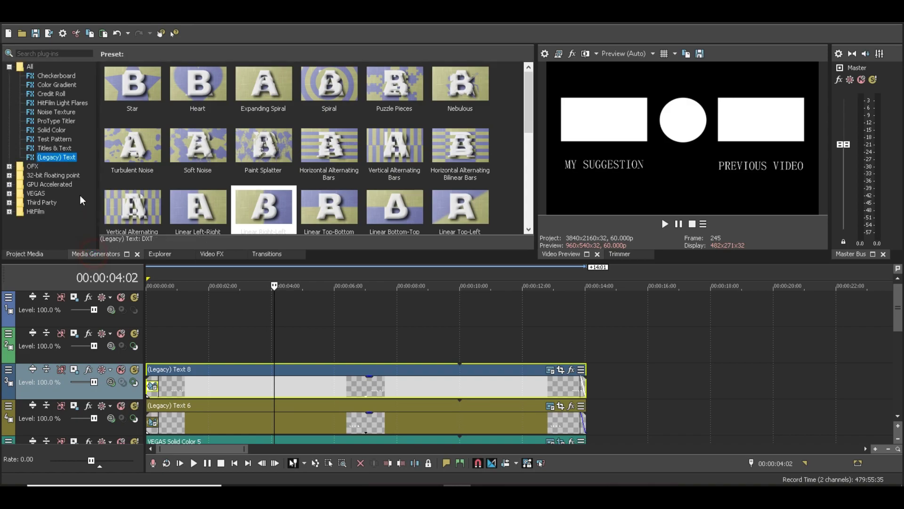
Add a Default Text clip at the start of the empty second track, replace its text with "SUBSCRIBE FOR MORE", and select it all
left_click_drag(132, 78, 130, 343)
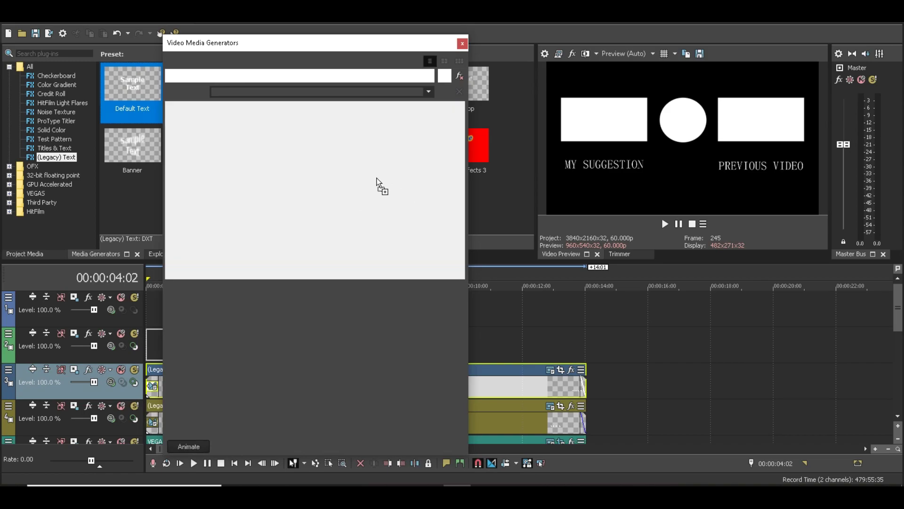
left_click_drag(366, 232, 203, 141)
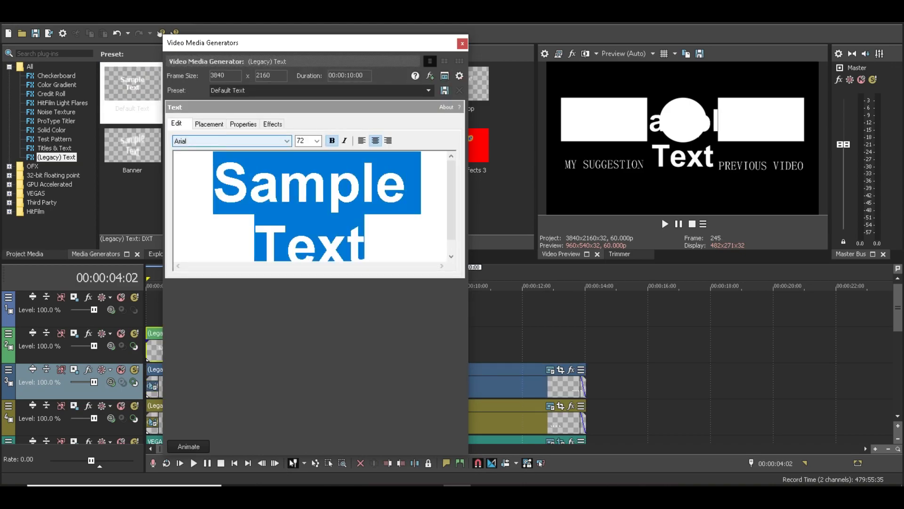
type("SUBSCRIBE FOR")
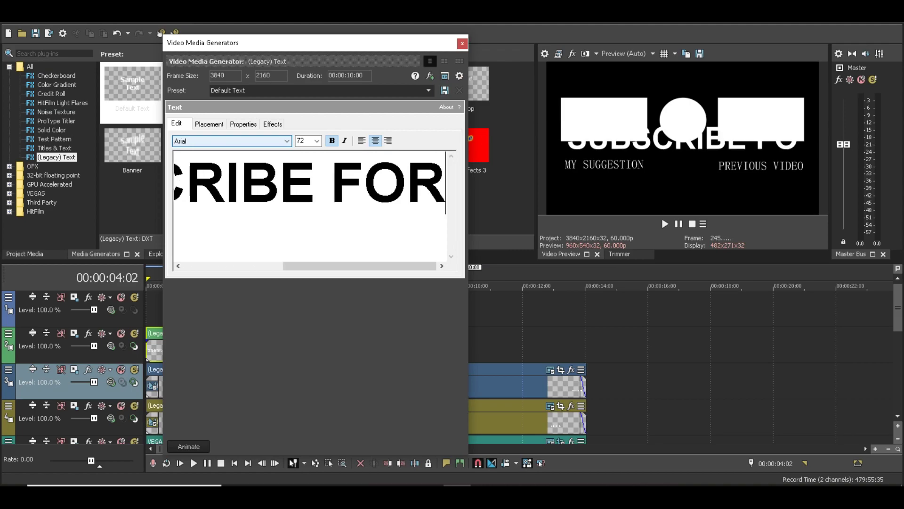
type(" MORE")
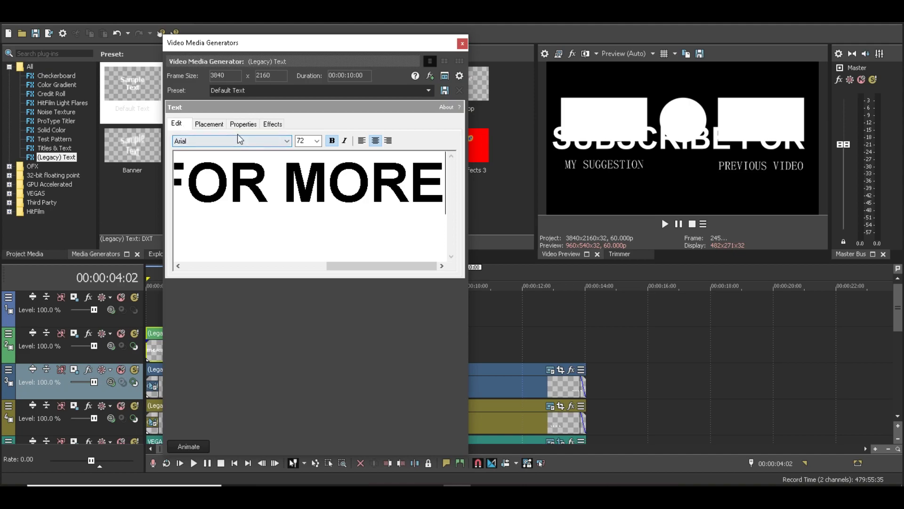
key("ctrl+a")
Try the FontAwesome and Marlett fonts on the "SUBSCRIBE FOR MORE" text
left_click(258, 142)
scroll(222, 353, "down", 5)
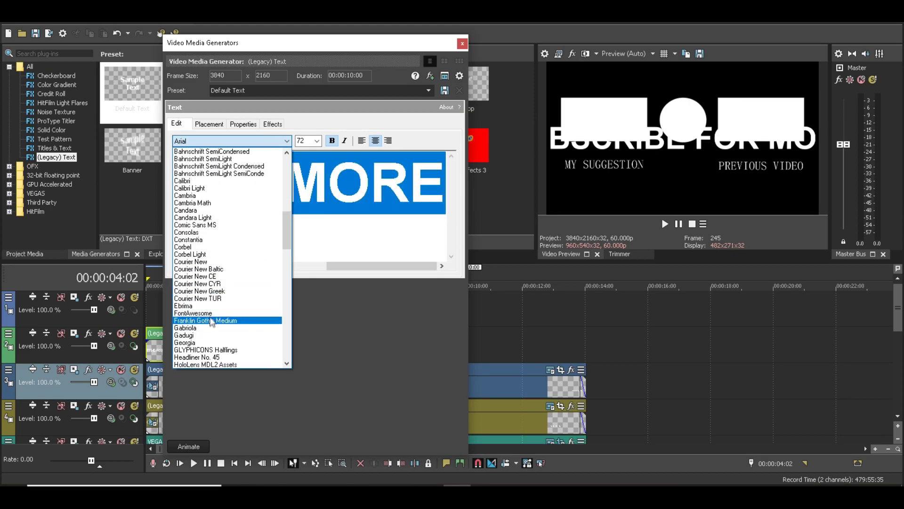
left_click(210, 324)
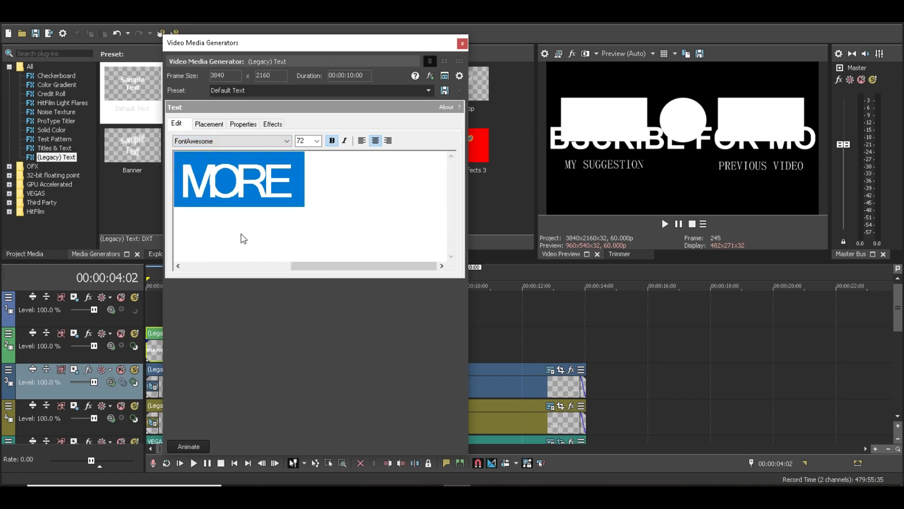
left_click(246, 146)
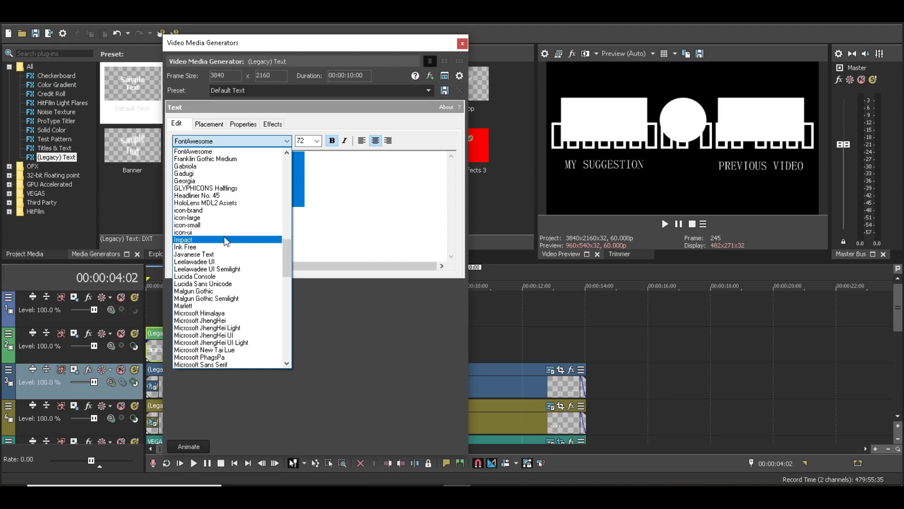
scroll(221, 257, "down", 1)
left_click(215, 283)
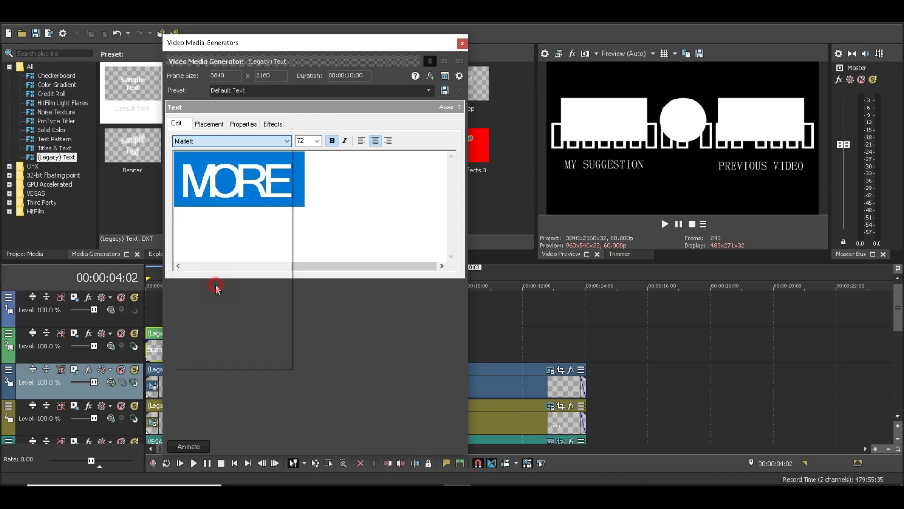
Set the "SUBSCRIBE FOR MORE" text to the SimSun font and turn off bold
left_click(219, 140)
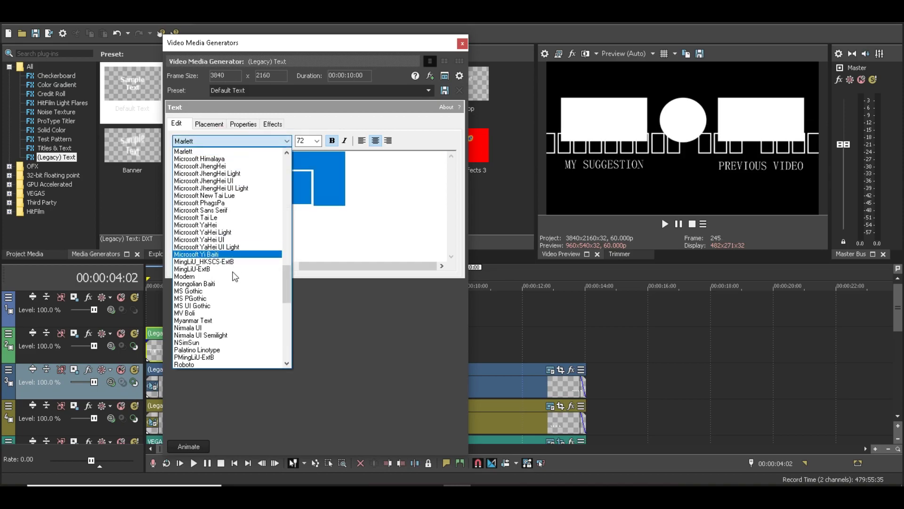
scroll(231, 283, "down", 2)
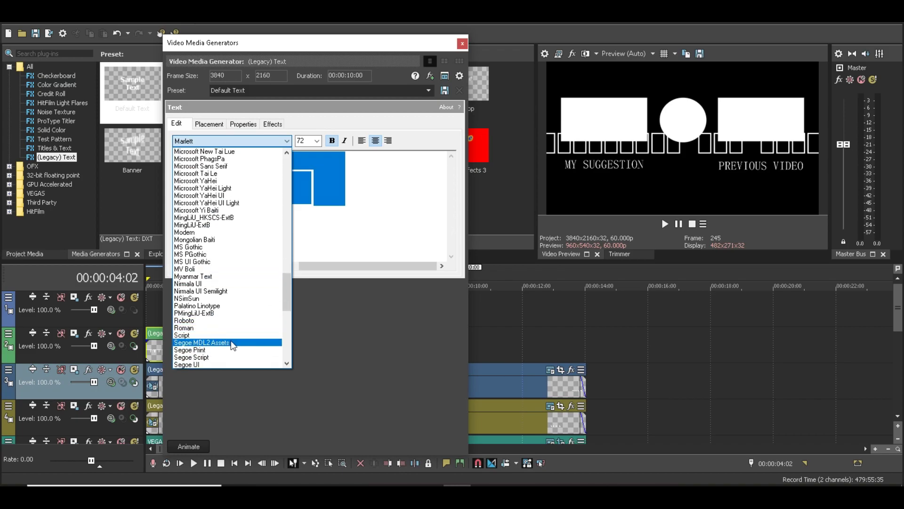
scroll(233, 353, "down", 4)
scroll(236, 354, "down", 2)
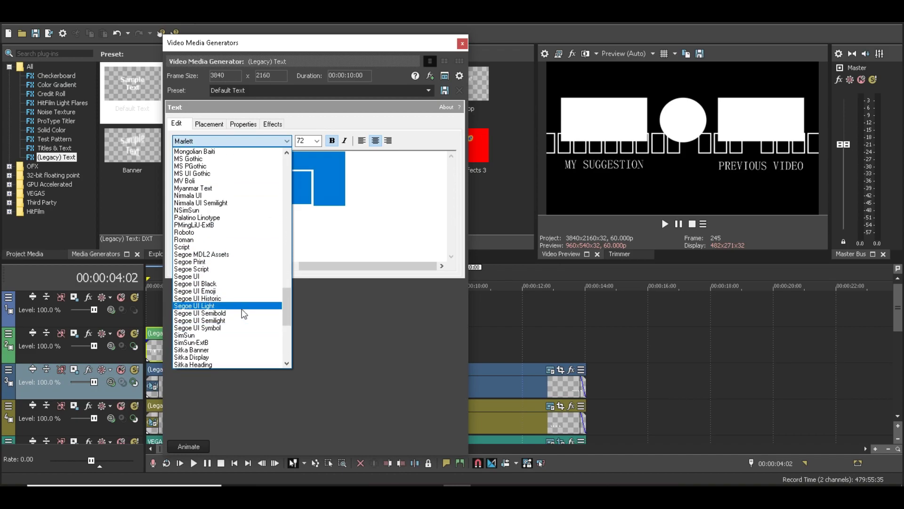
left_click(212, 330)
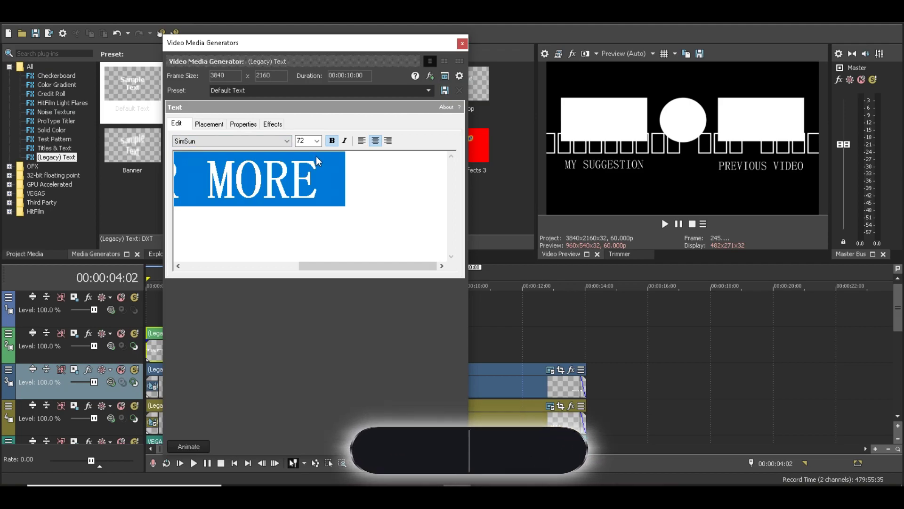
left_click(332, 140)
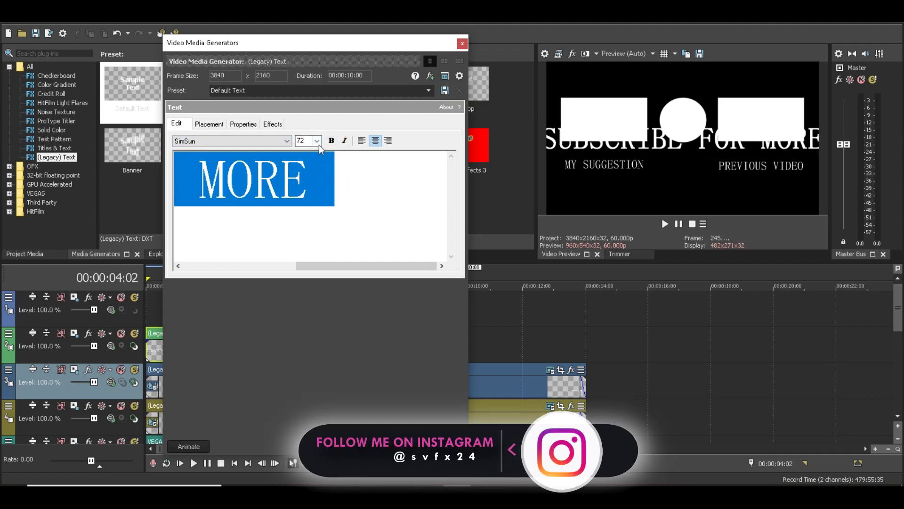
Set the "SUBSCRIBE FOR MORE" text to size 20 and move it below the circle, at about Y 0.244
left_click(317, 141)
left_click(308, 217)
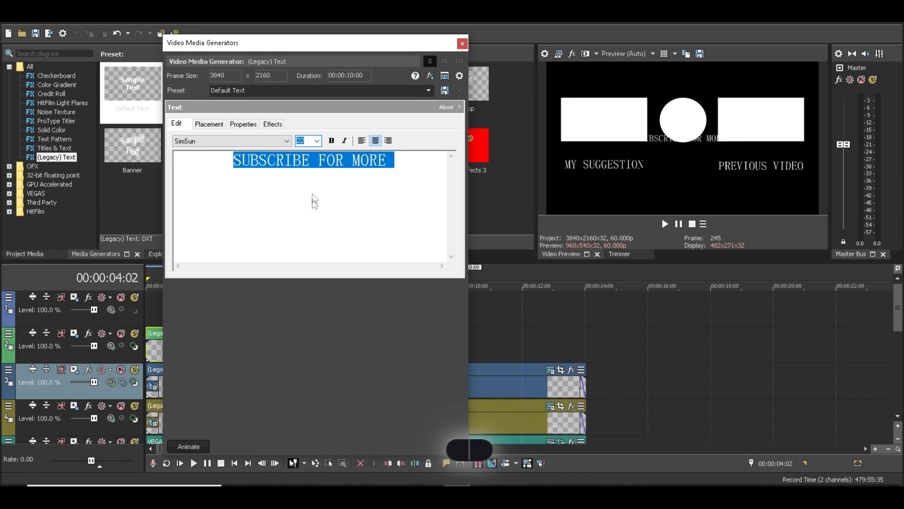
left_click(316, 141)
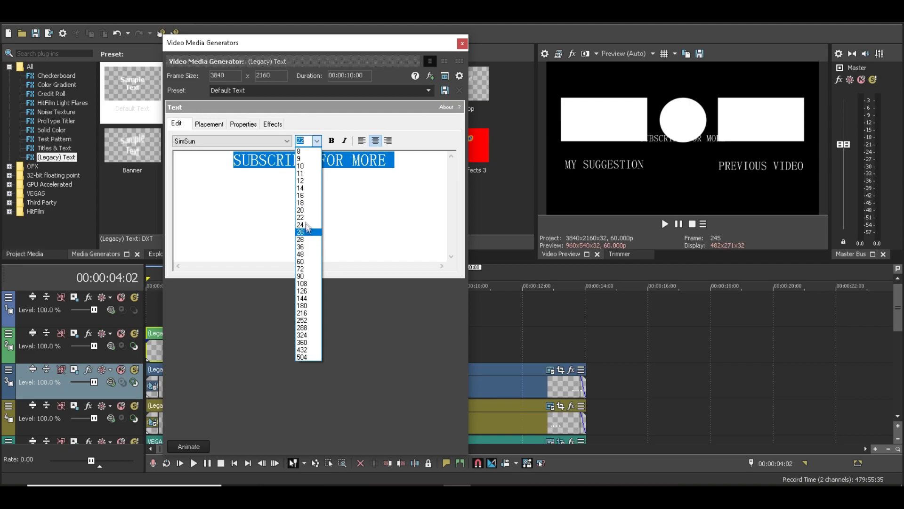
left_click(303, 211)
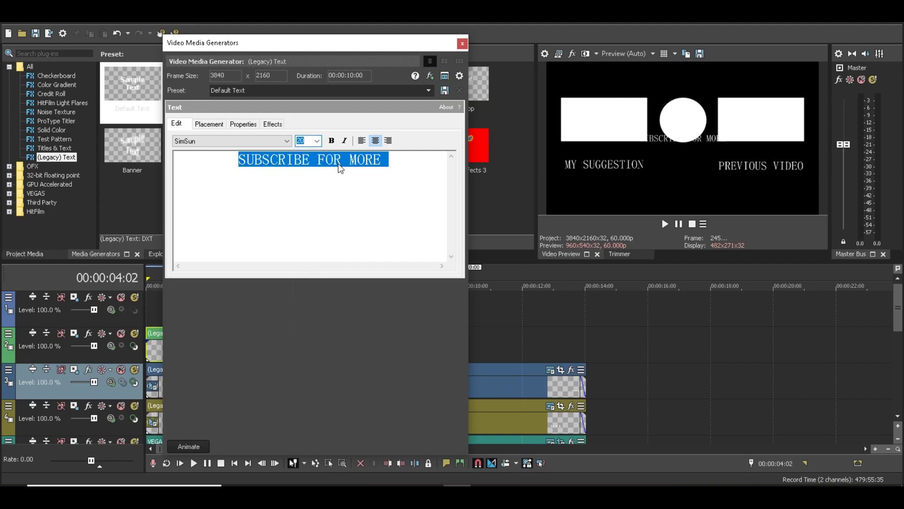
left_click(209, 124)
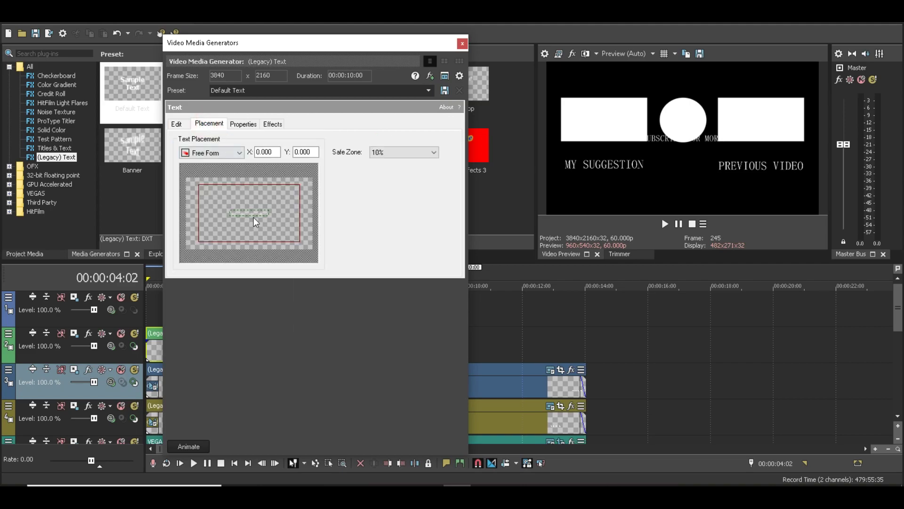
left_click_drag(253, 217, 253, 223)
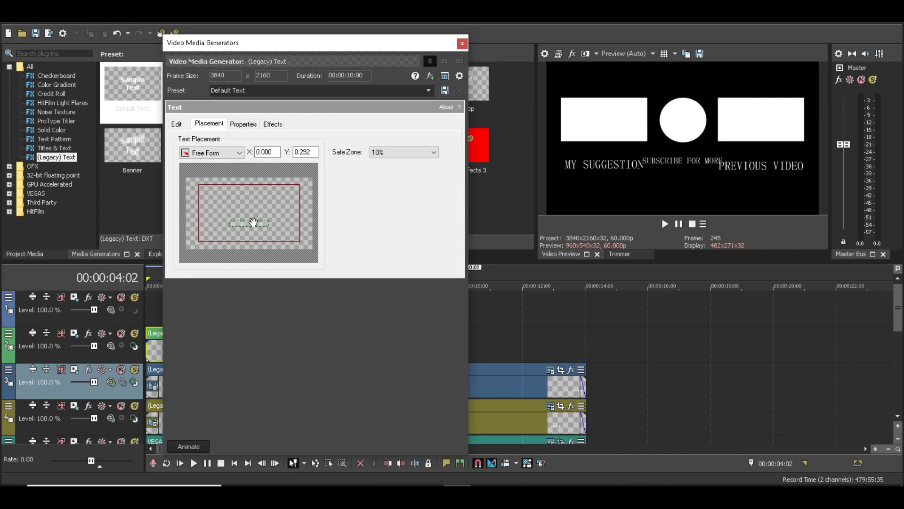
left_click_drag(253, 222, 253, 221)
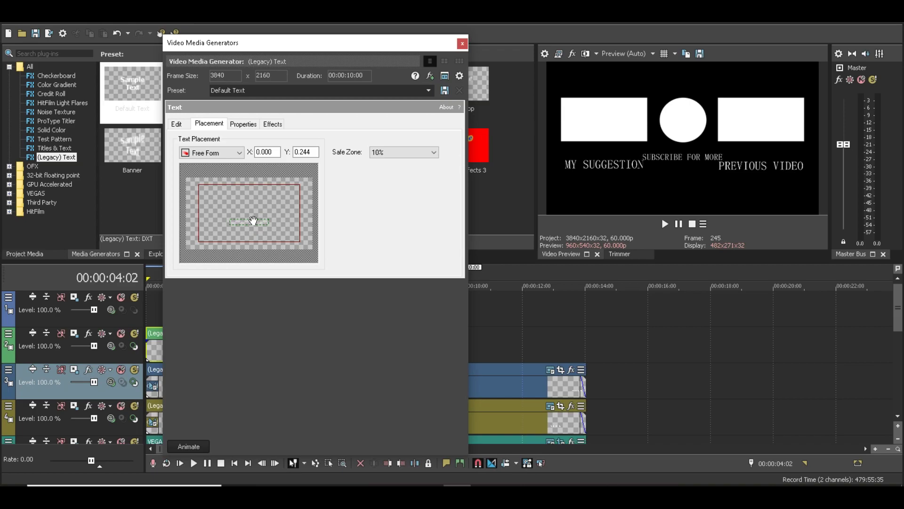
Set the "SUBSCRIBE FOR MORE" text to size 16 and place it just beneath the circle, at about X 0.000 and Y 0.132
left_click(177, 124)
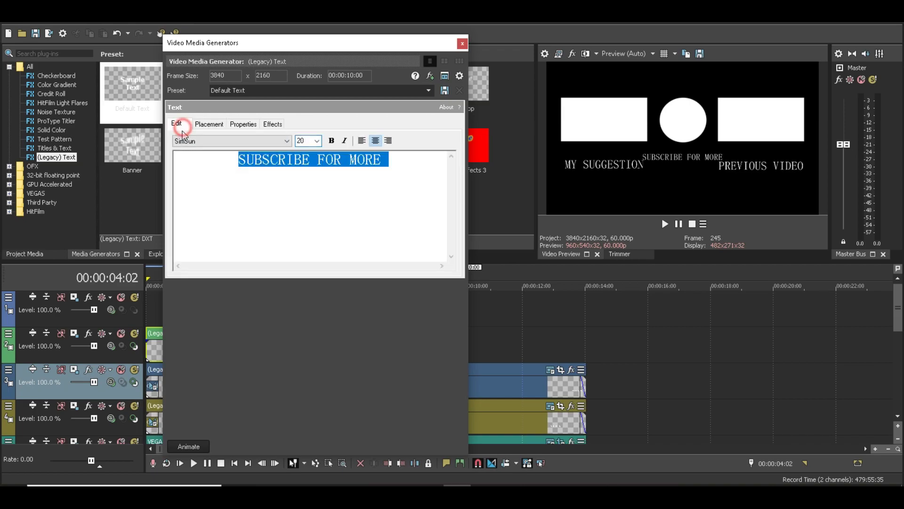
left_click(316, 141)
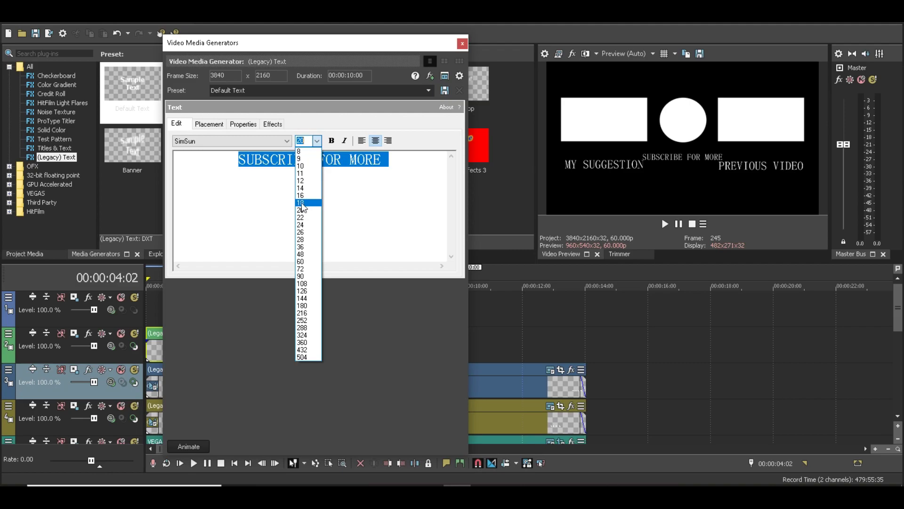
left_click(302, 199)
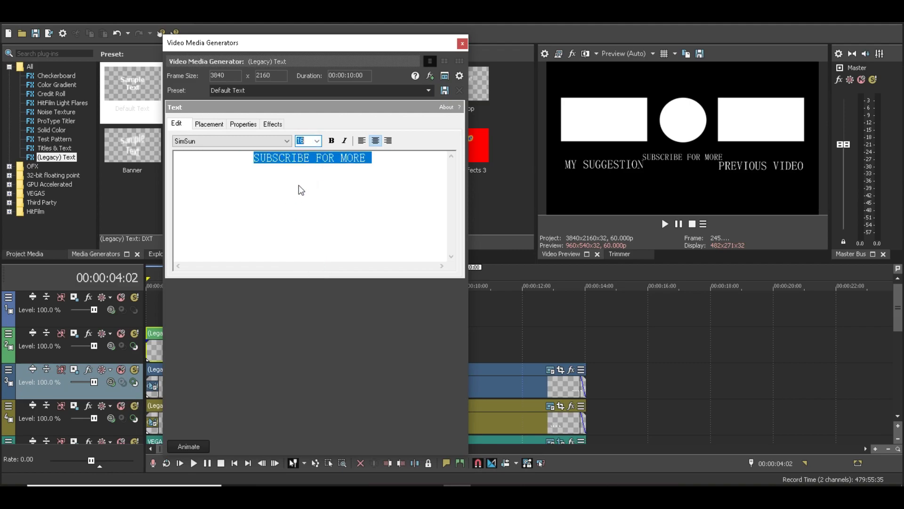
left_click(216, 123)
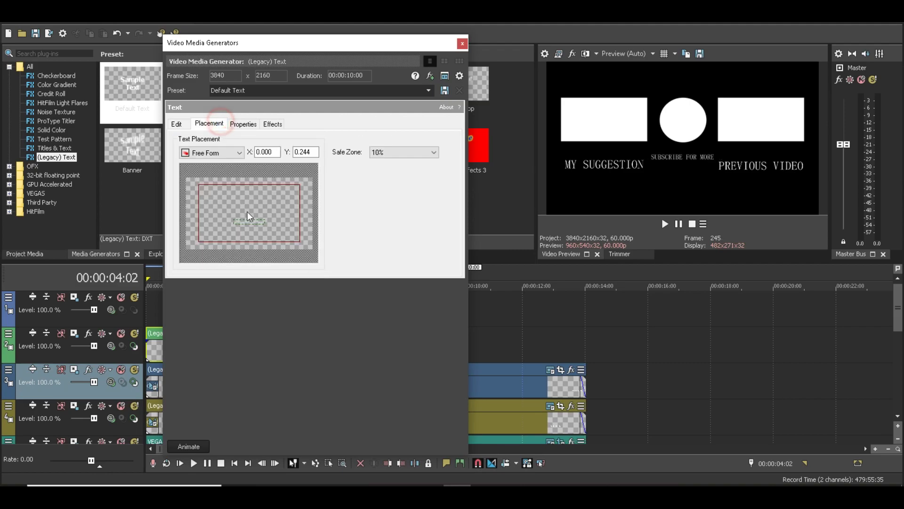
left_click(251, 219)
left_click_drag(250, 219, 251, 218)
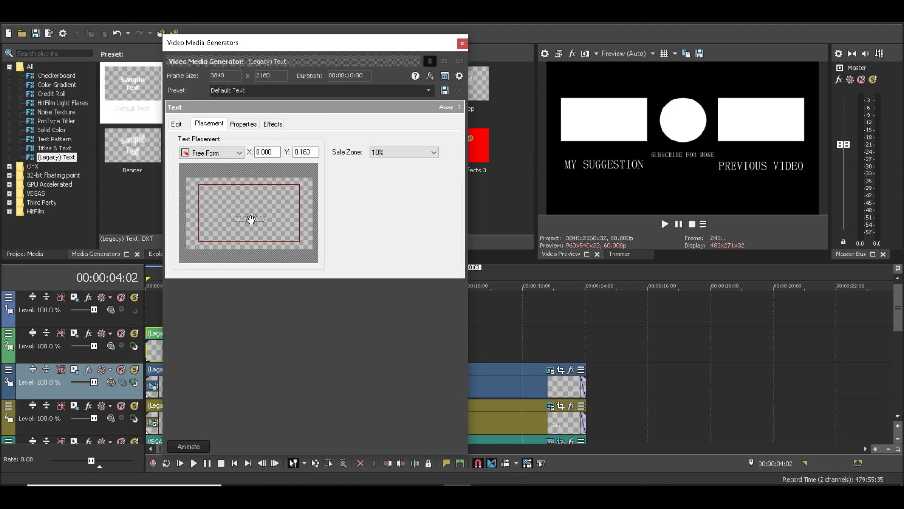
left_click_drag(250, 219, 251, 219)
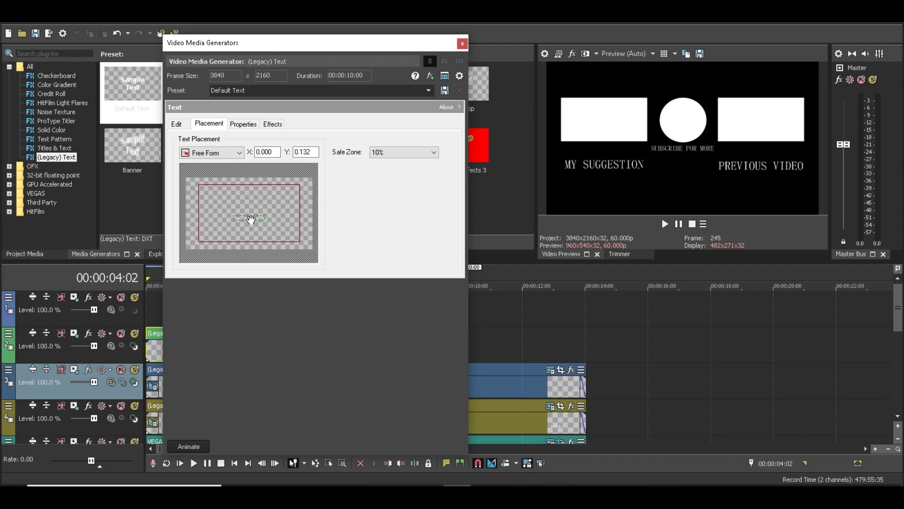
left_click(463, 45)
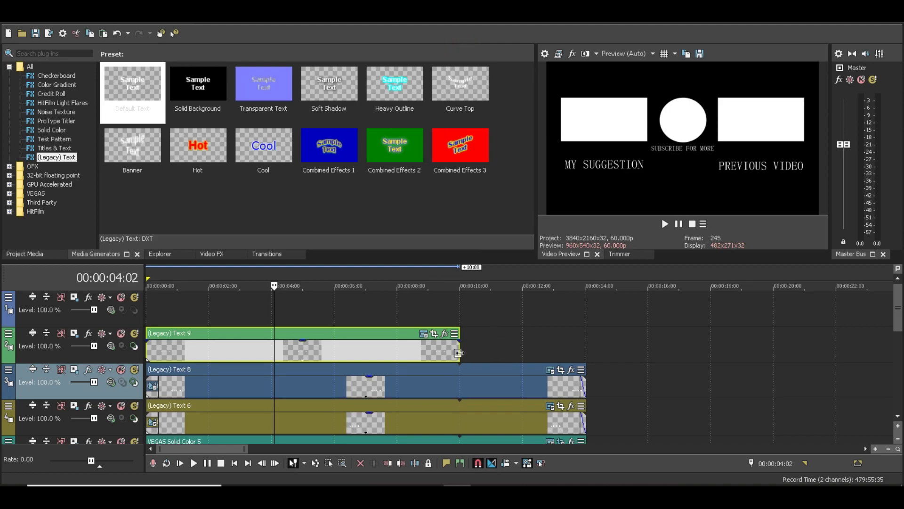
Extend the "SUBSCRIBE FOR MORE" clip to the end of the clips below and give it short fades in and out
left_click_drag(459, 350, 587, 351)
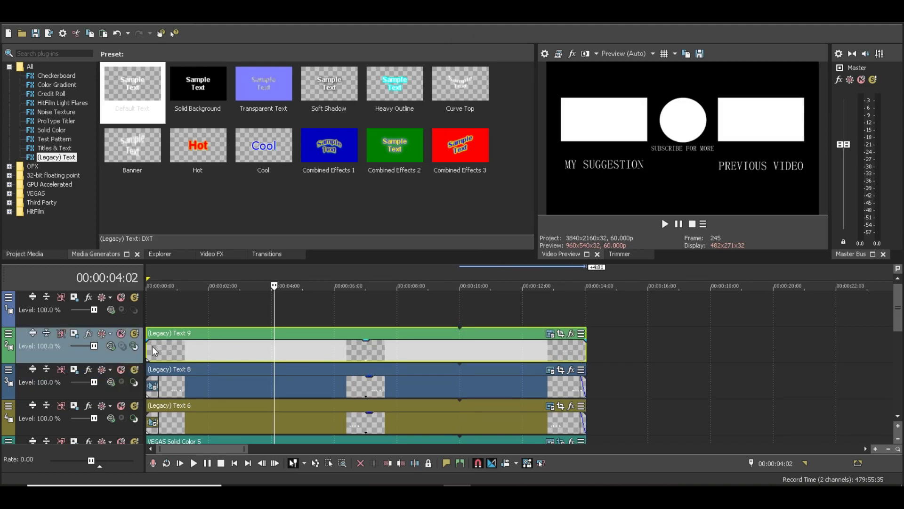
left_click_drag(147, 340, 159, 346)
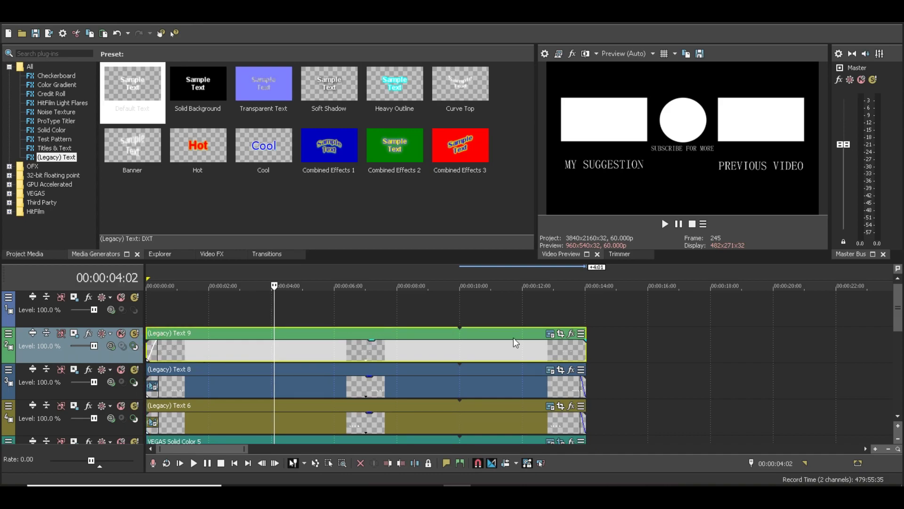
left_click_drag(587, 341, 581, 341)
Delete the empty topmost video track and save the project
scroll(557, 295, "down", 3)
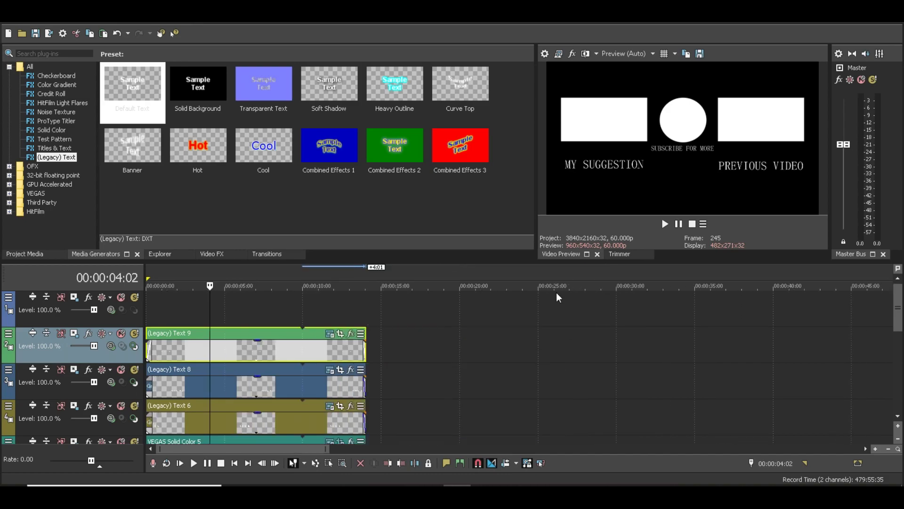
left_click(62, 320)
key("Delete")
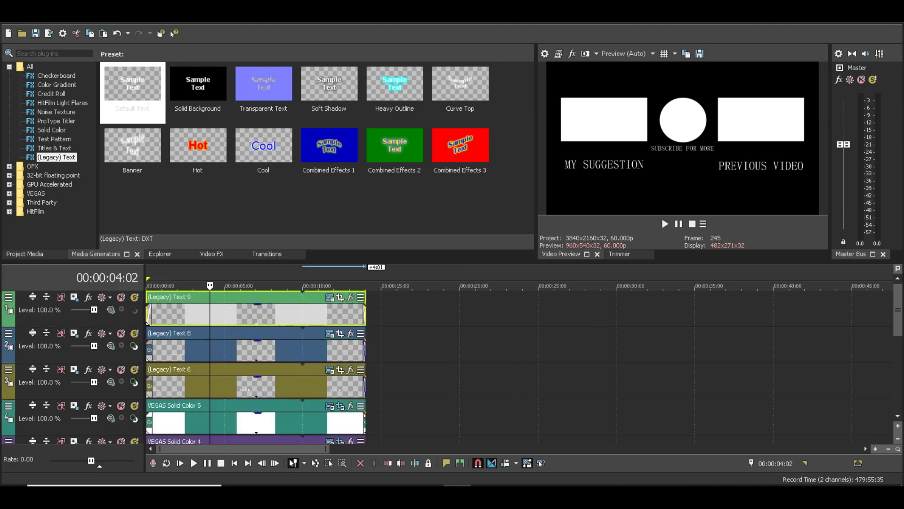
key("alt+f")
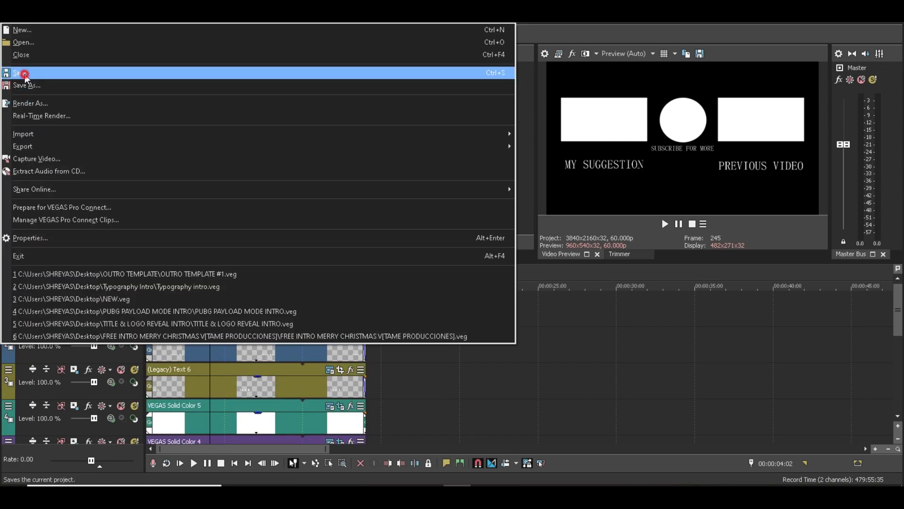
left_click(25, 74)
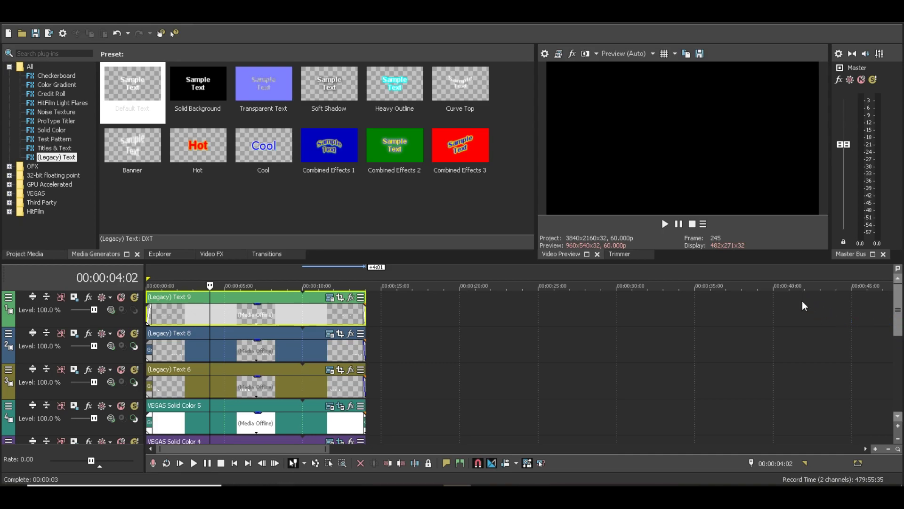
Unmute the BG video track beneath the solid color tracks
scroll(257, 362, "down", 2)
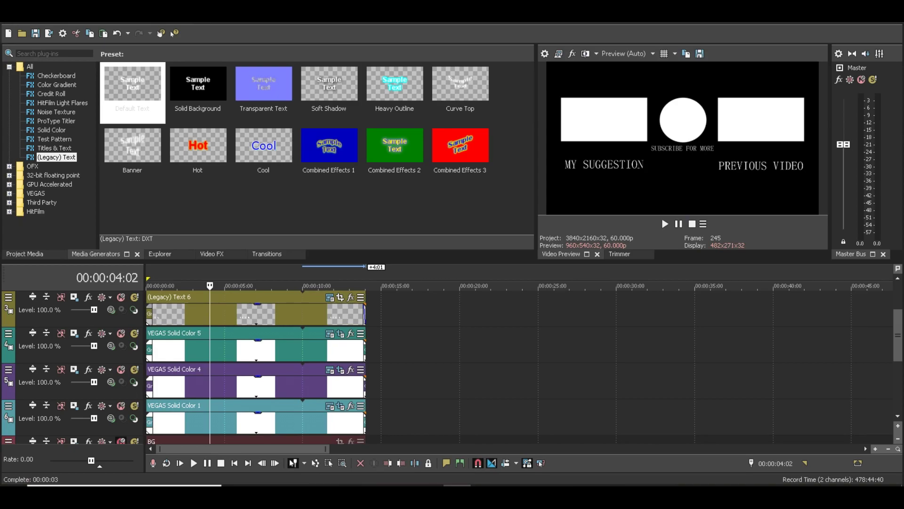
left_click(132, 433)
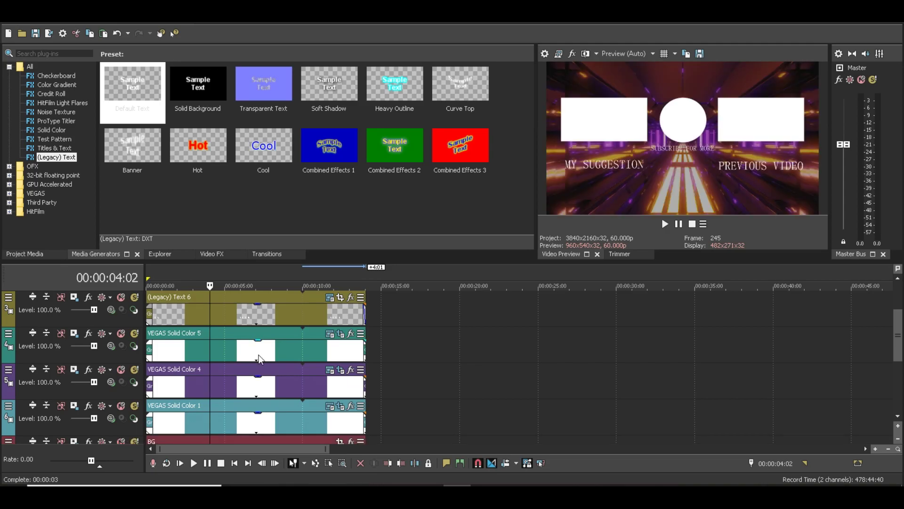